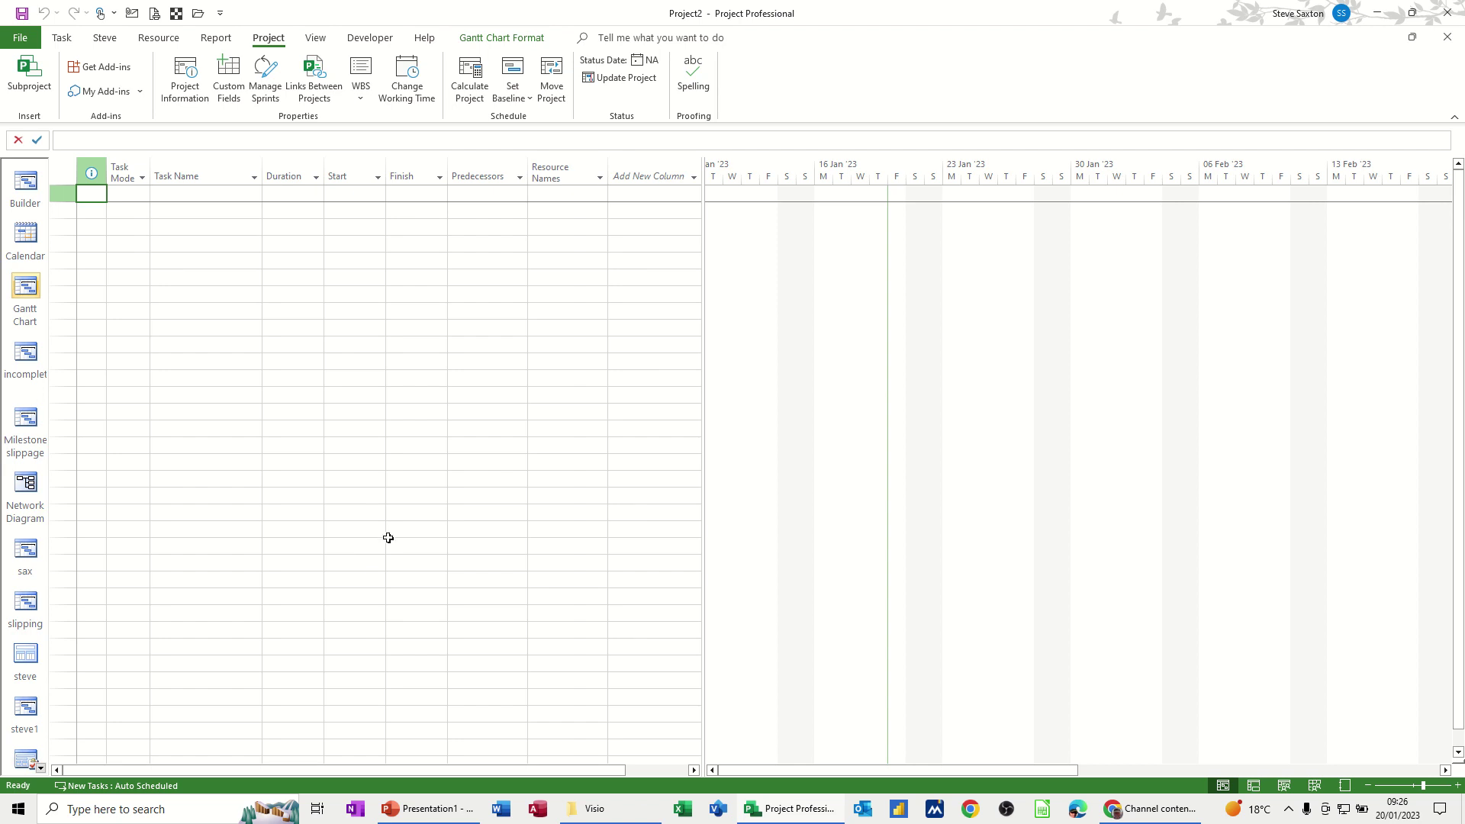
Enter a new task named Task A with a duration of 10 hr
left_click(183, 193)
type("Task A")
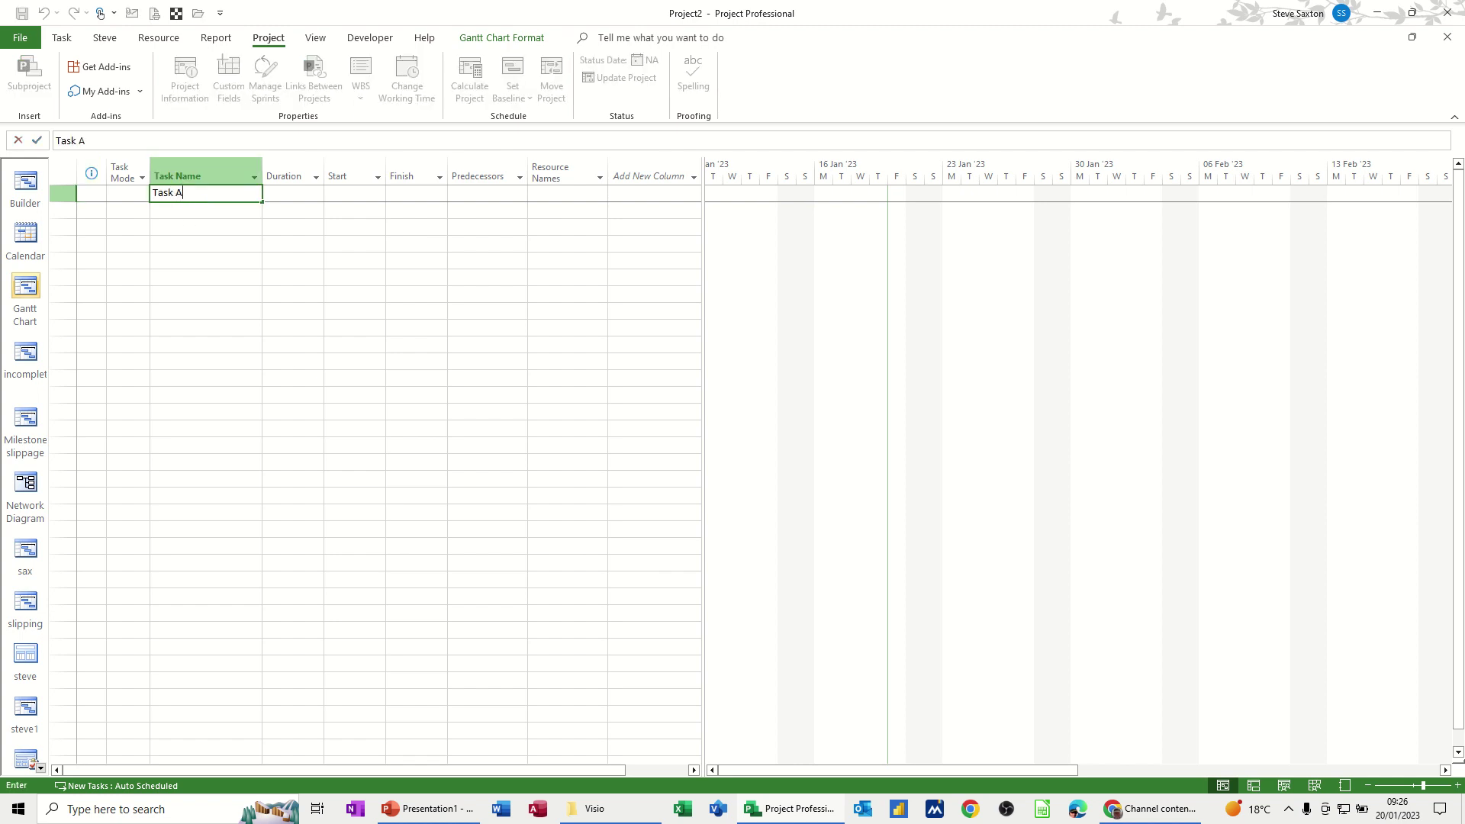
key("Return")
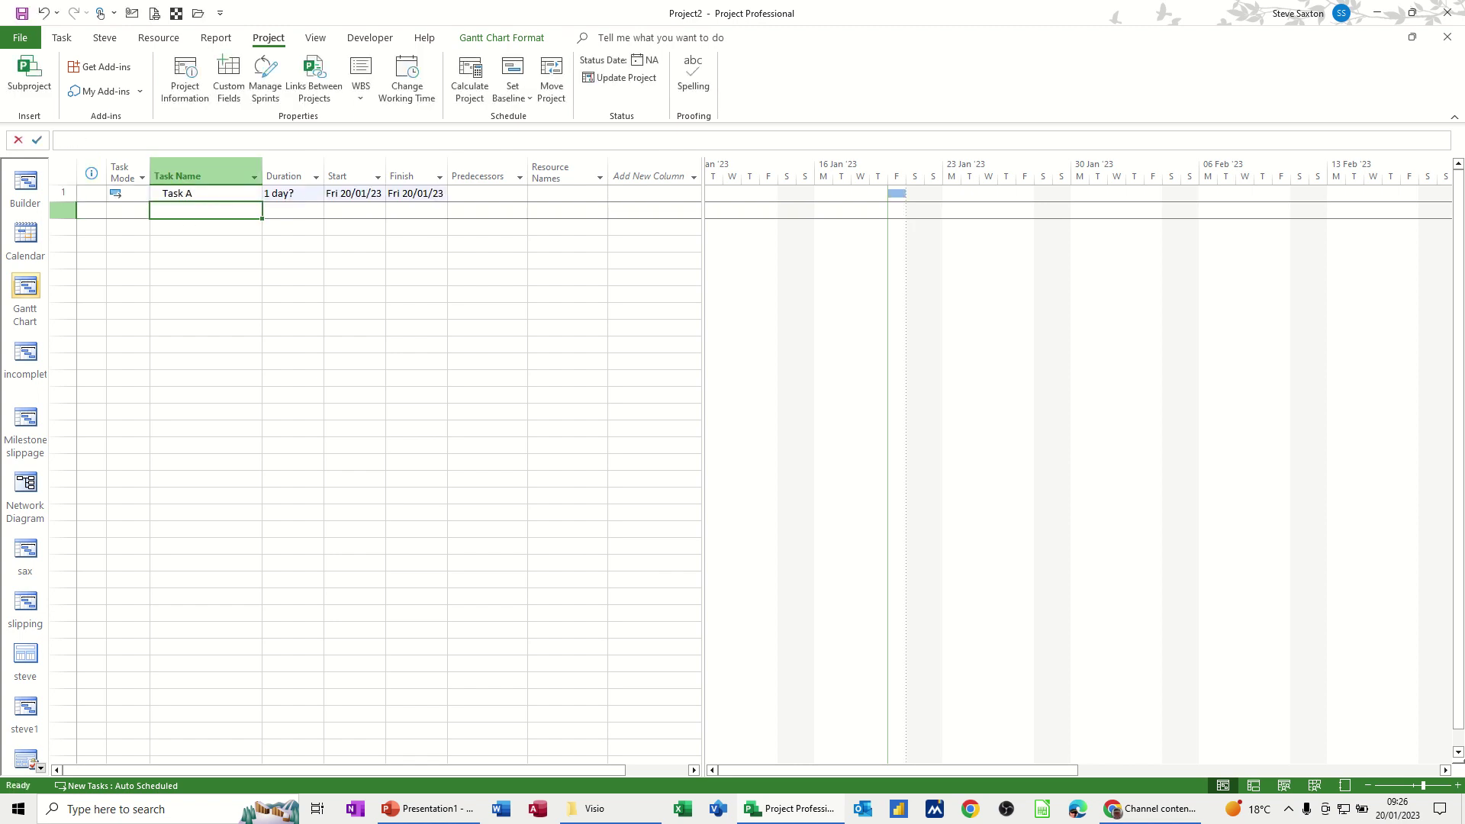
left_click(286, 194)
type("10 hr")
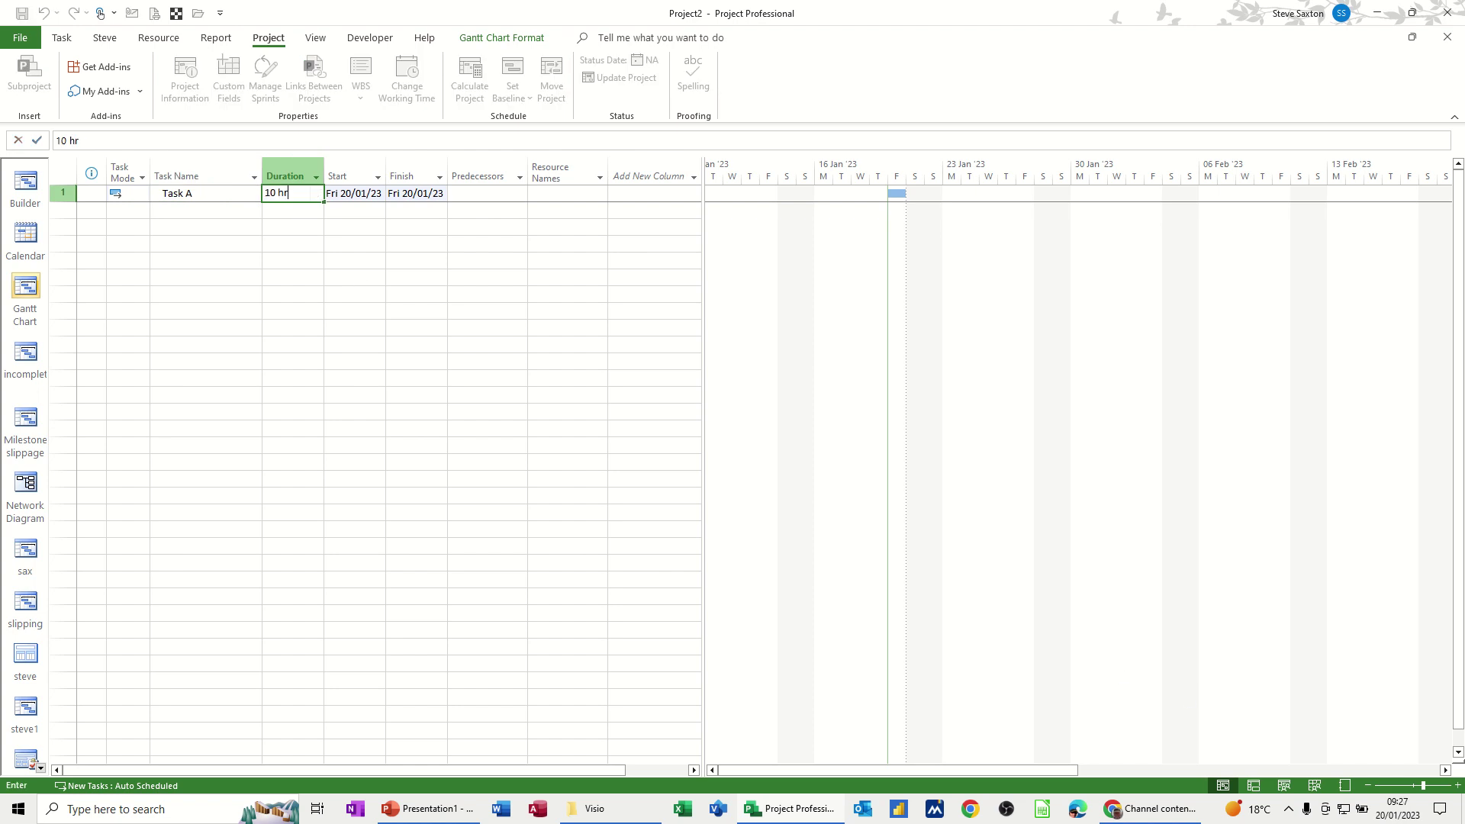
left_click(550, 194)
Assign Bob as Task A's resource
left_click(601, 195)
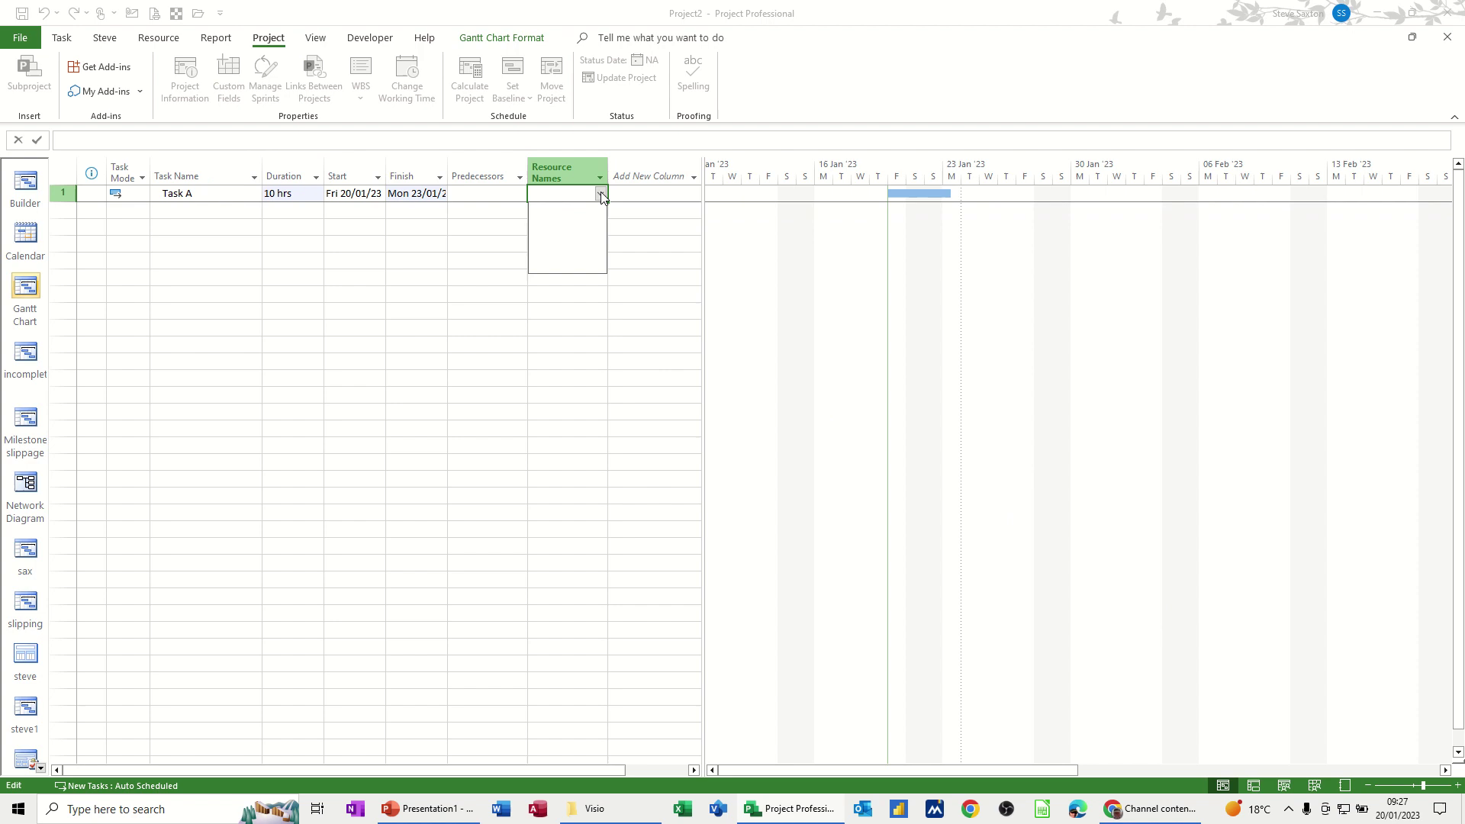
left_click(562, 193)
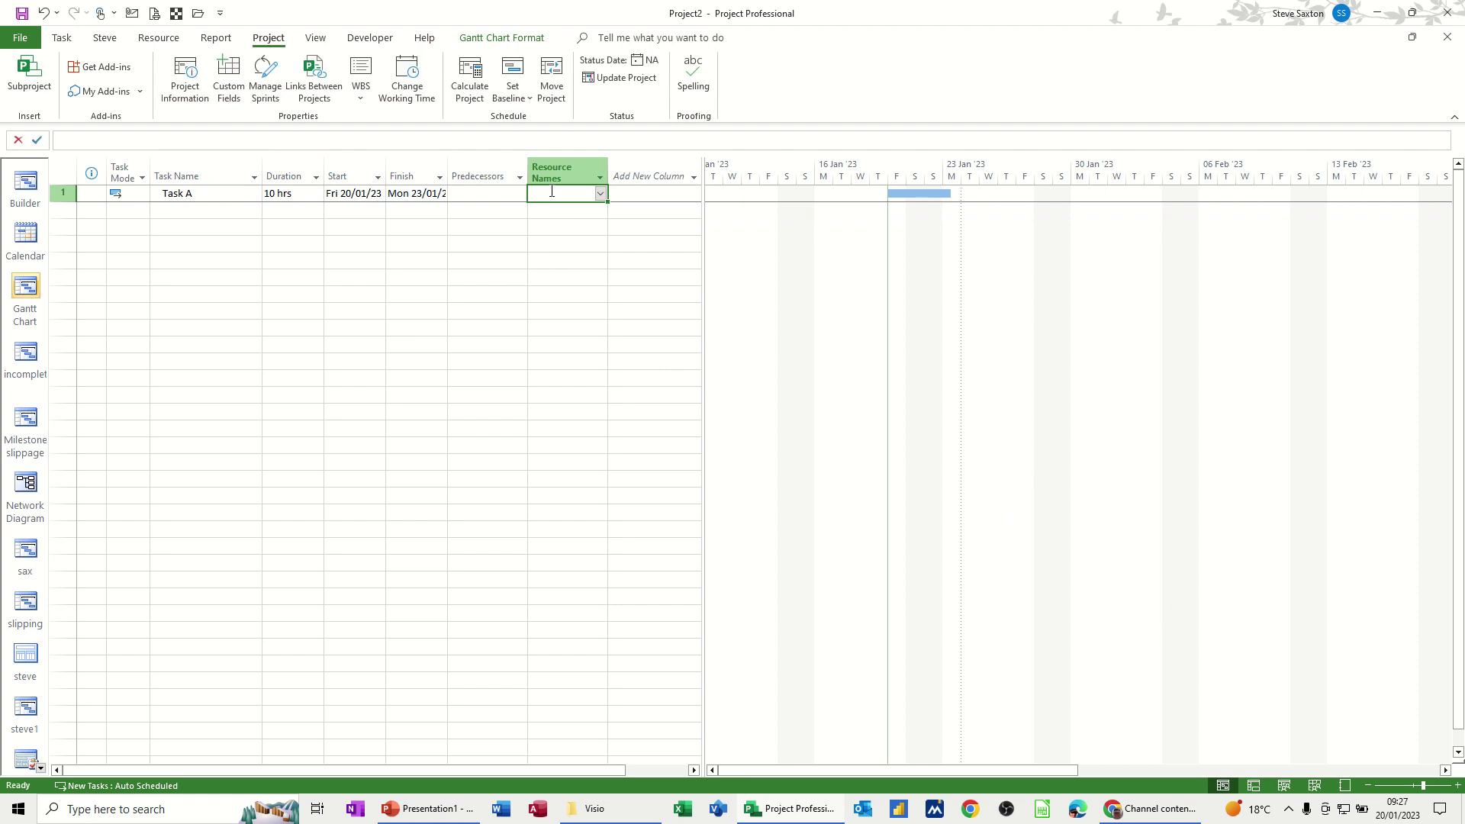
type("Bob")
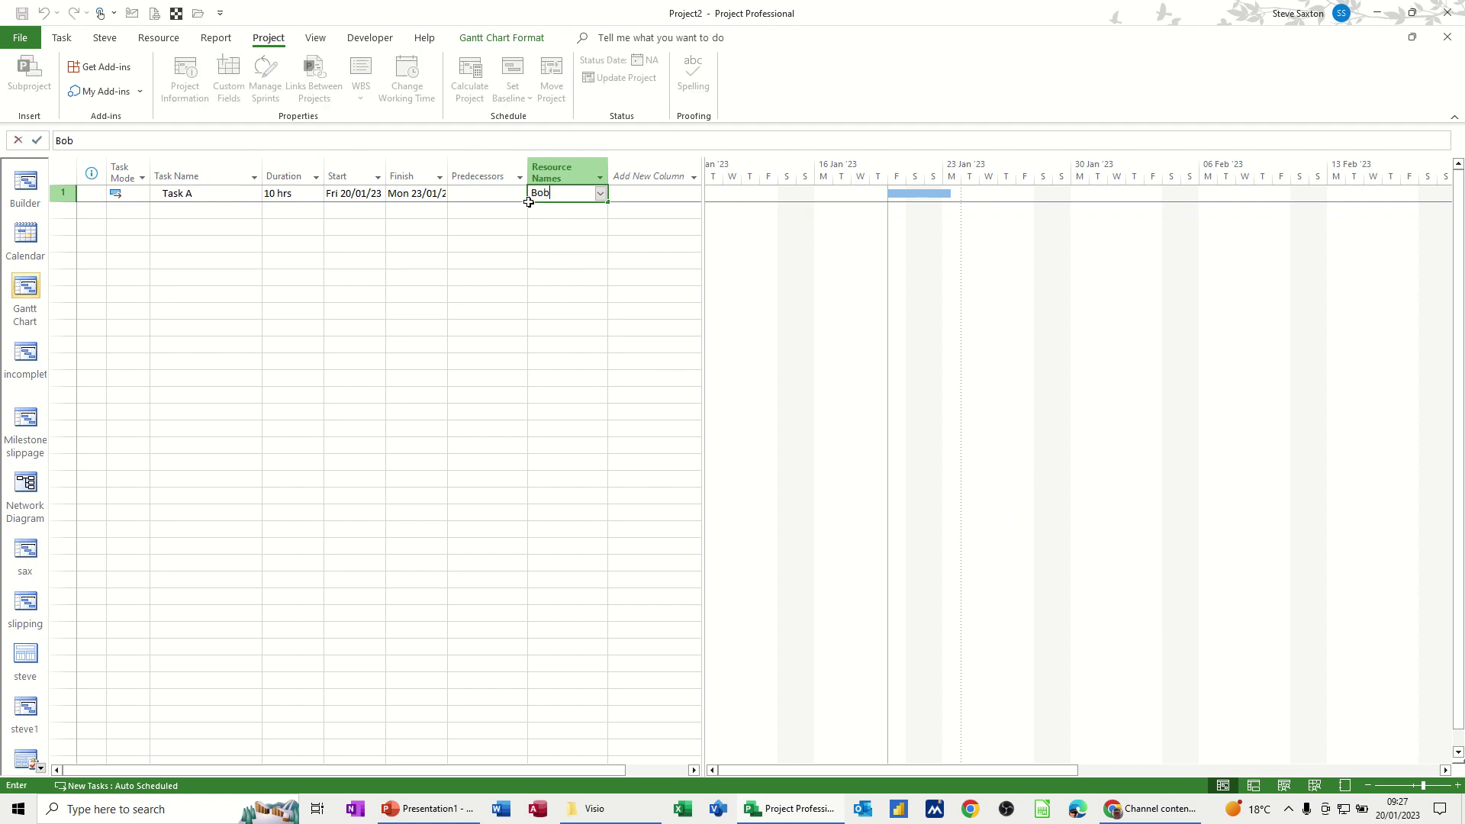
left_click(556, 226)
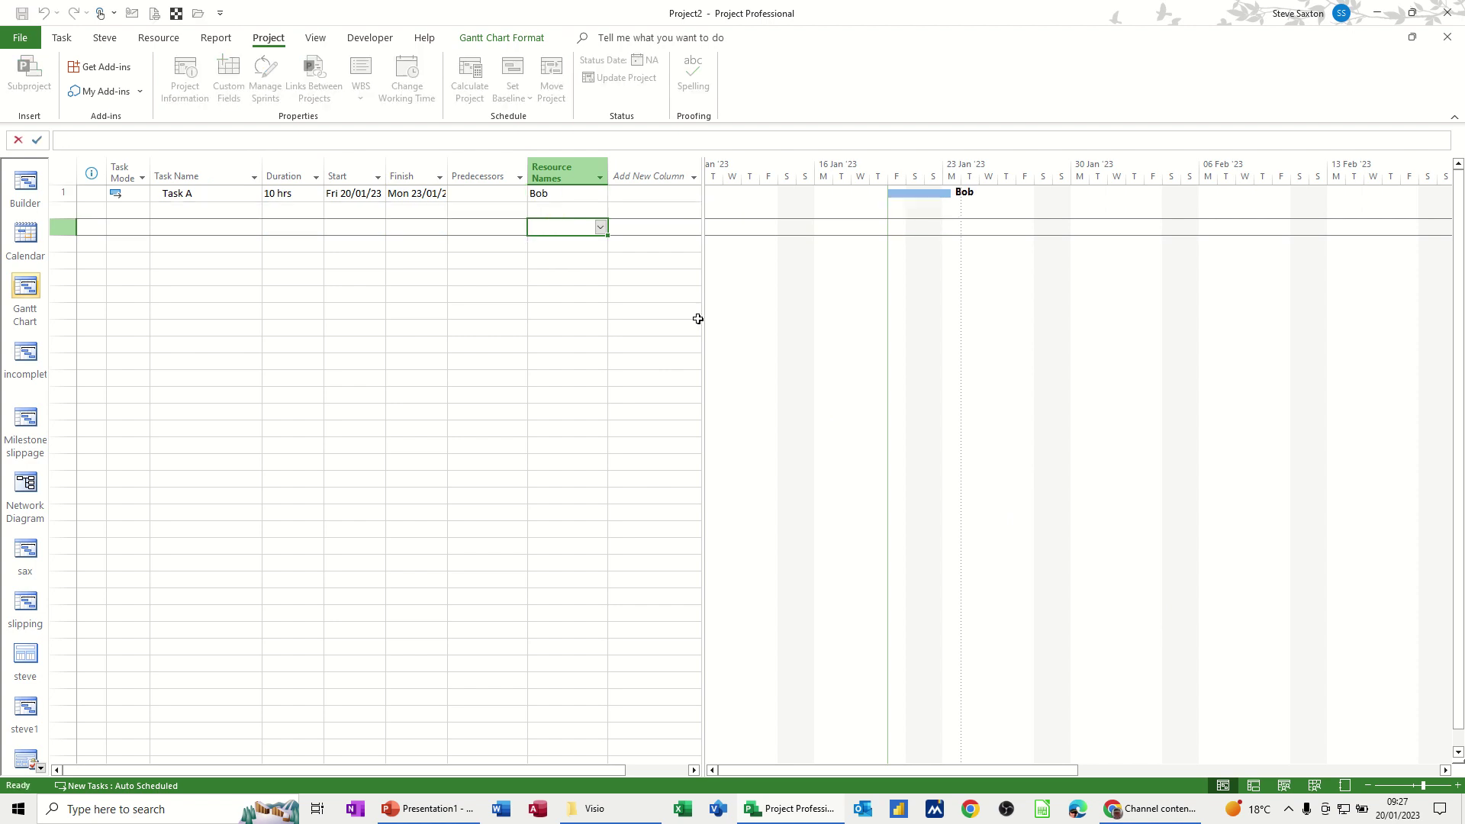
Review Bob's row on the Resource Sheet, then go back to Task A in the Gantt Chart
left_click(1314, 786)
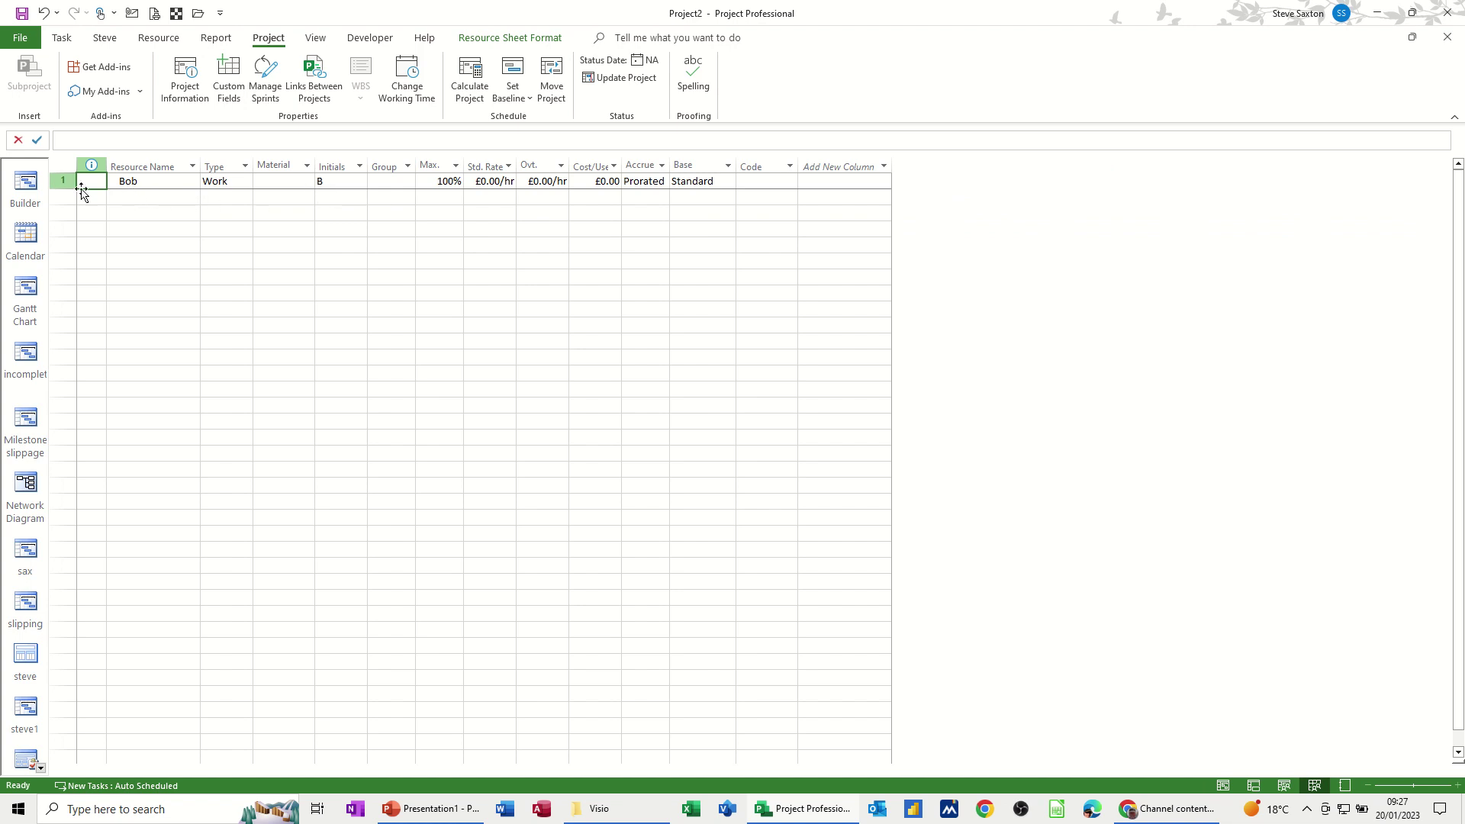
left_click(25, 294)
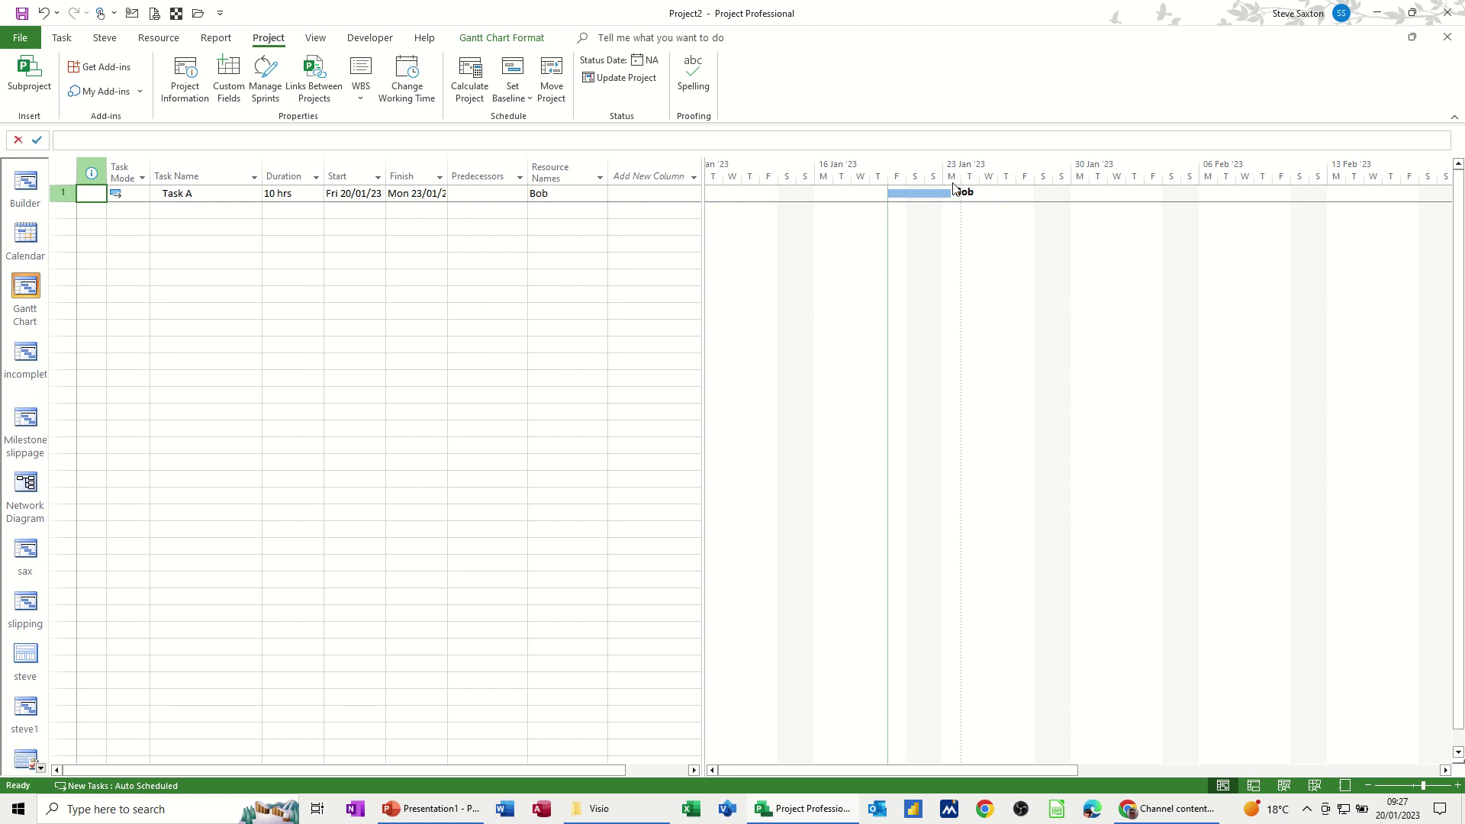
mouse_move(930, 195)
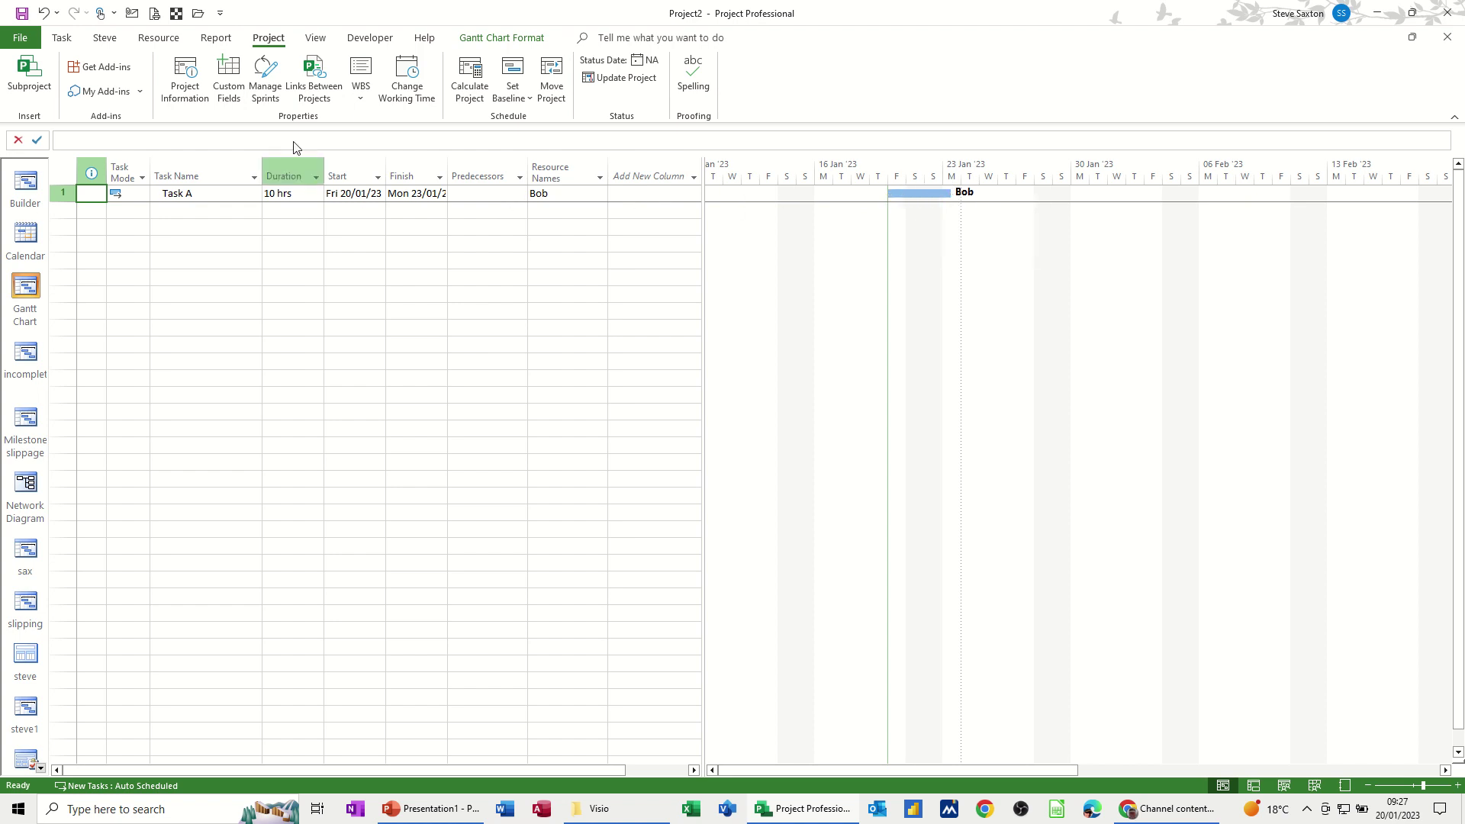
Turn on Details with Resource Usage below the Gantt chart and scroll the timescale to 23 Jan '23
left_click(316, 39)
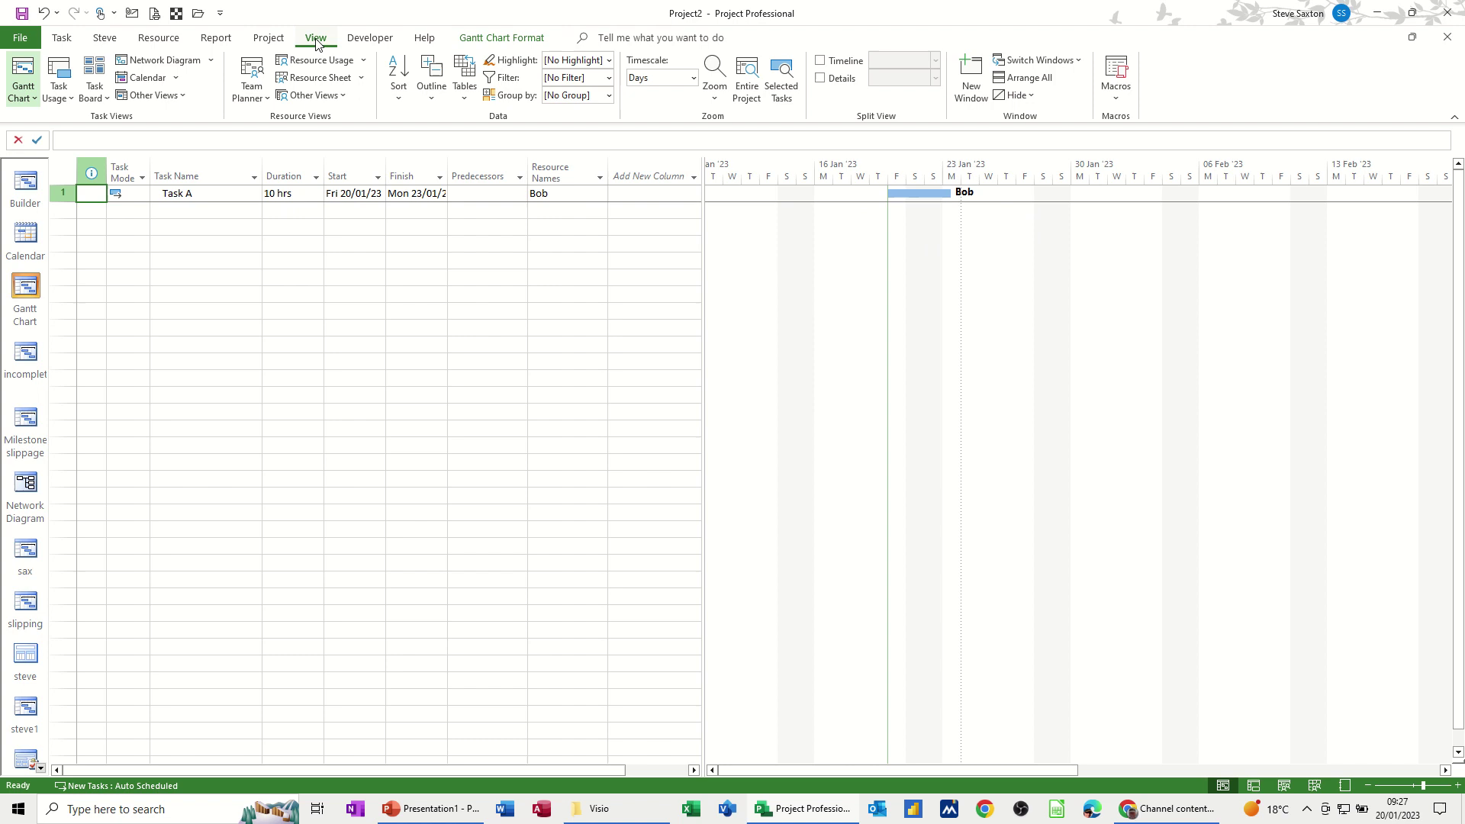
left_click(827, 80)
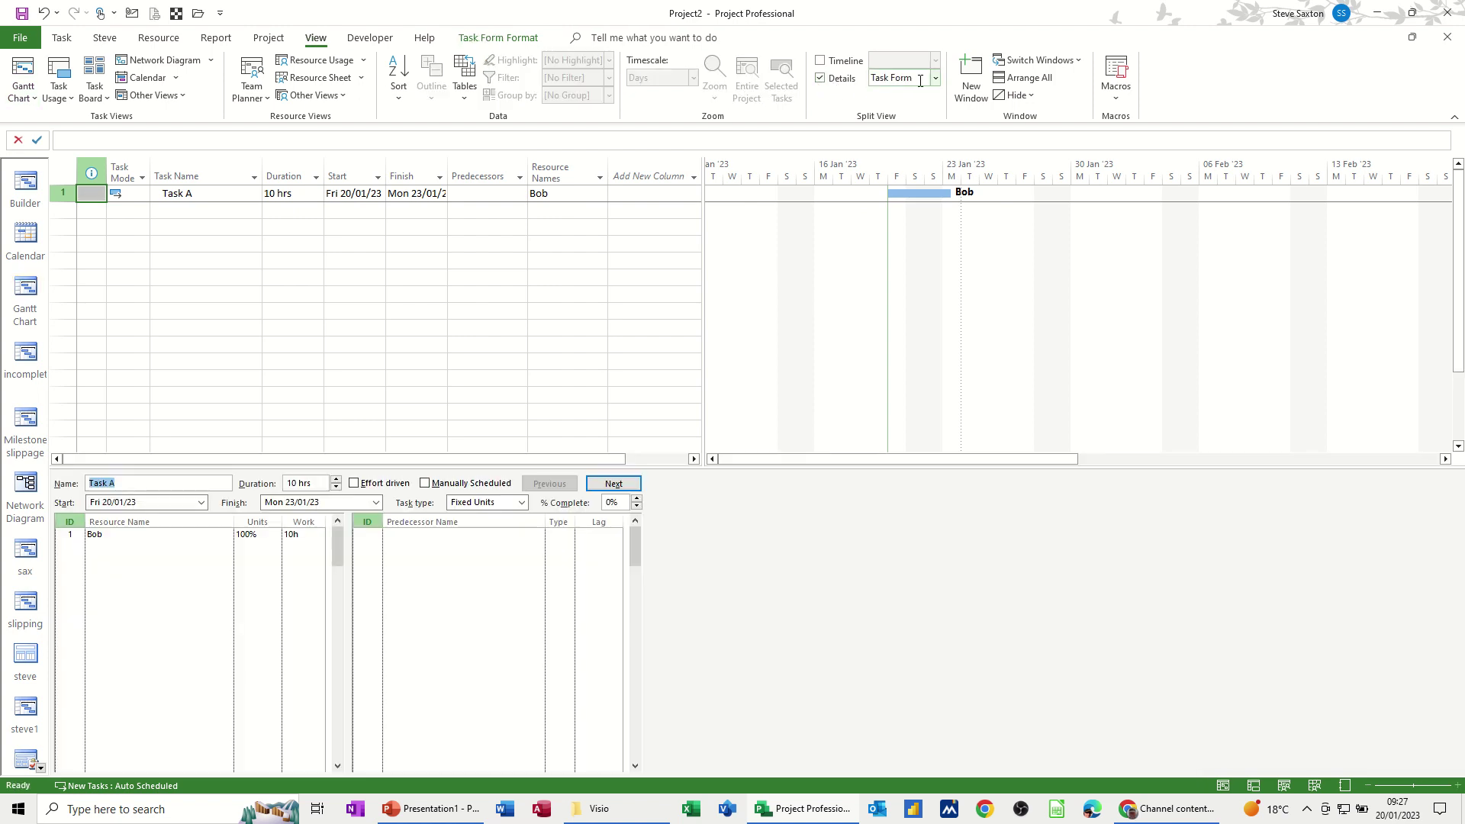
left_click(934, 79)
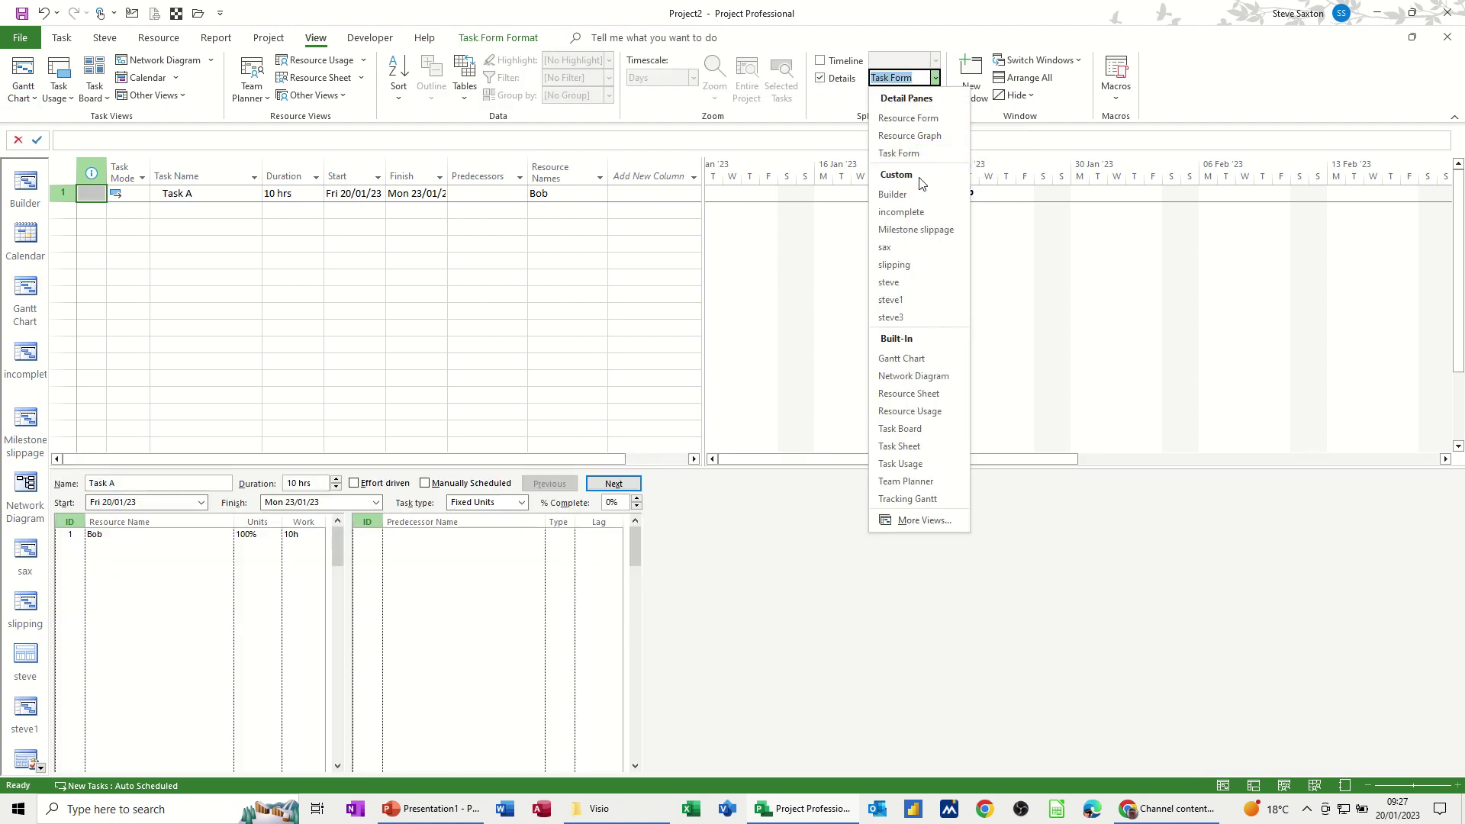
left_click(898, 415)
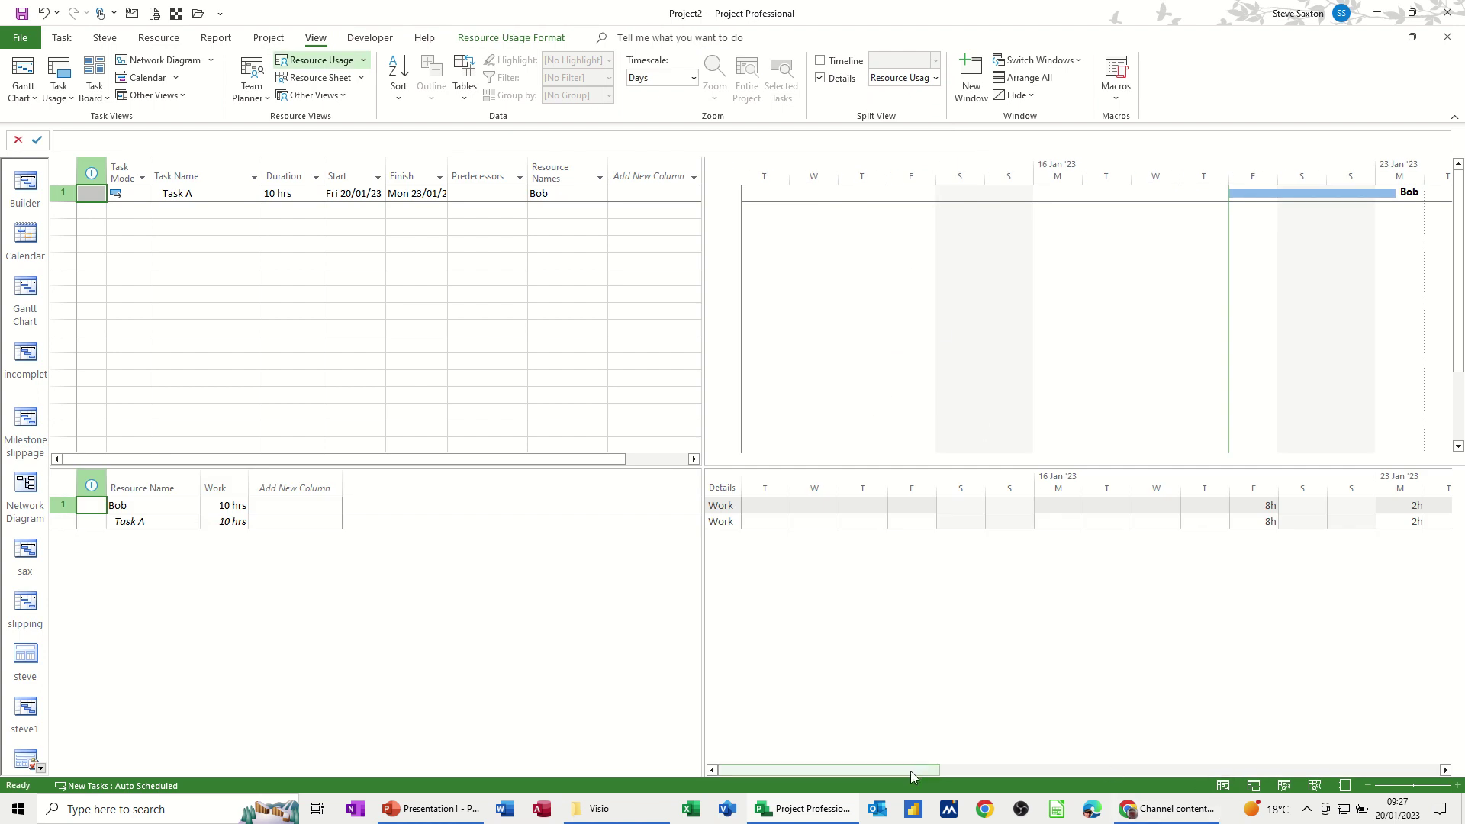
left_click_drag(909, 771, 965, 769)
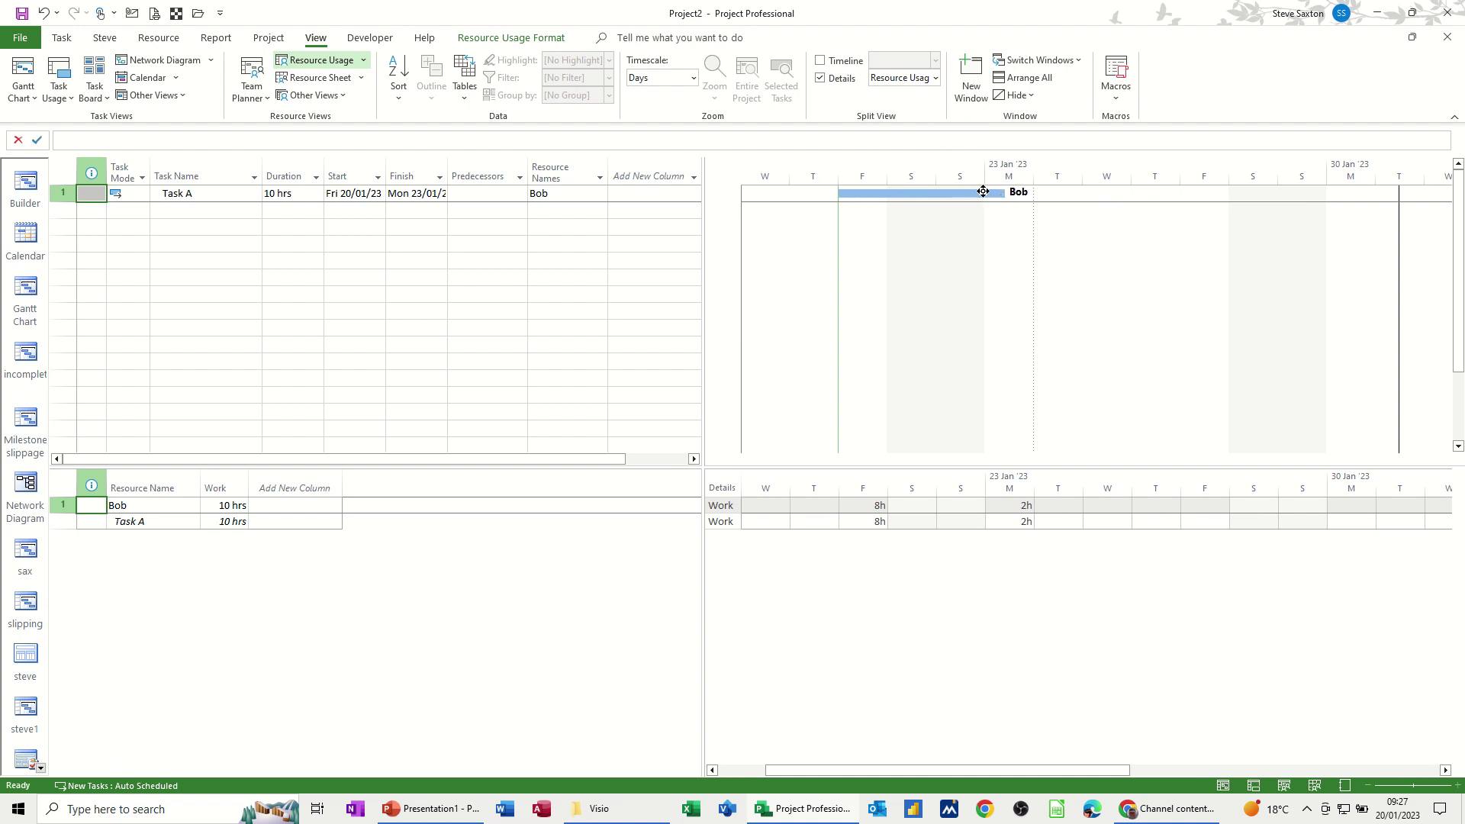
mouse_move(1008, 192)
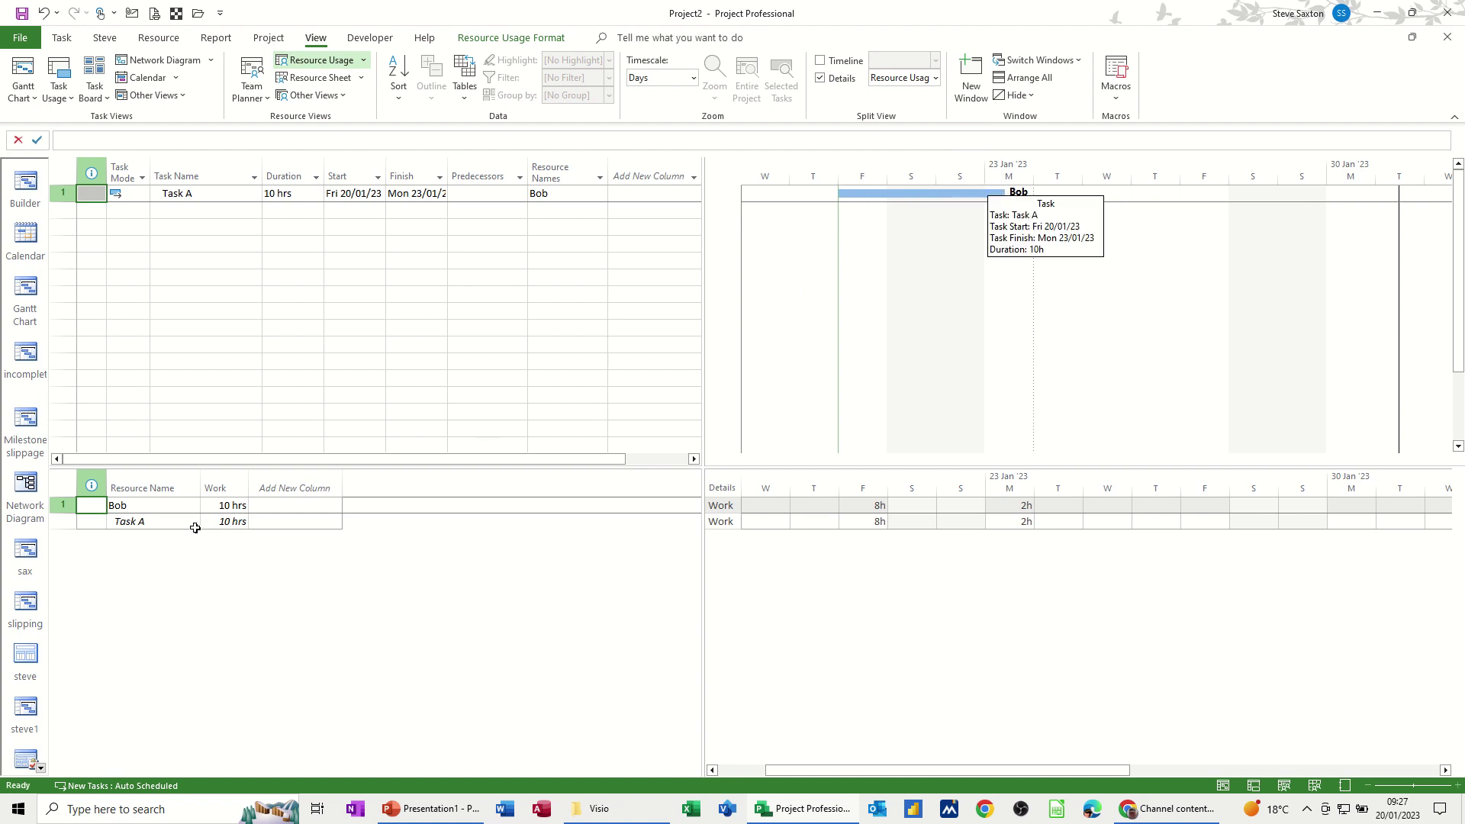
Add an Overtime Work column to the Resource Usage pane
left_click(292, 482)
right_click(293, 483)
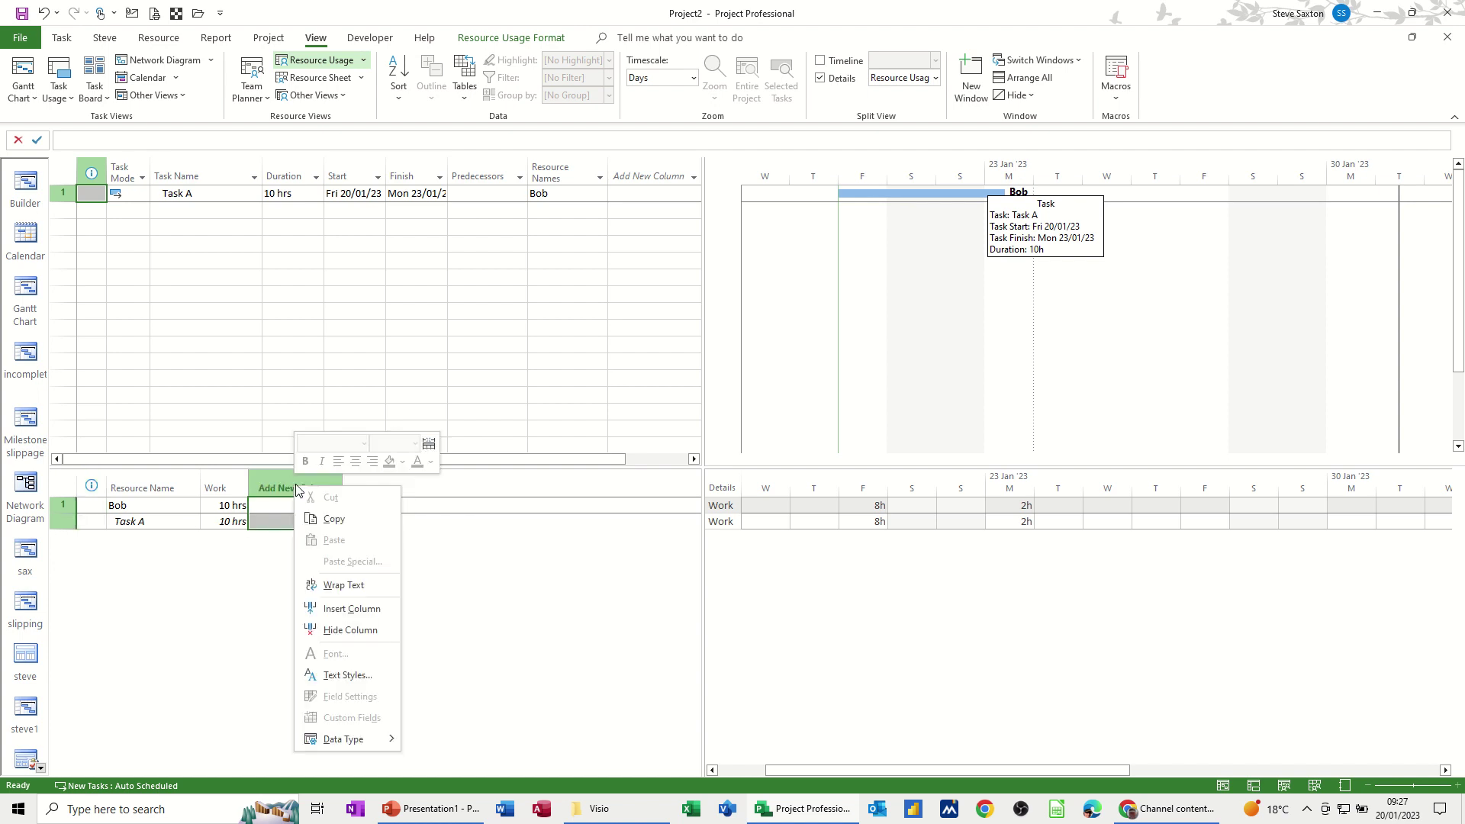
key("Escape")
left_click(297, 484)
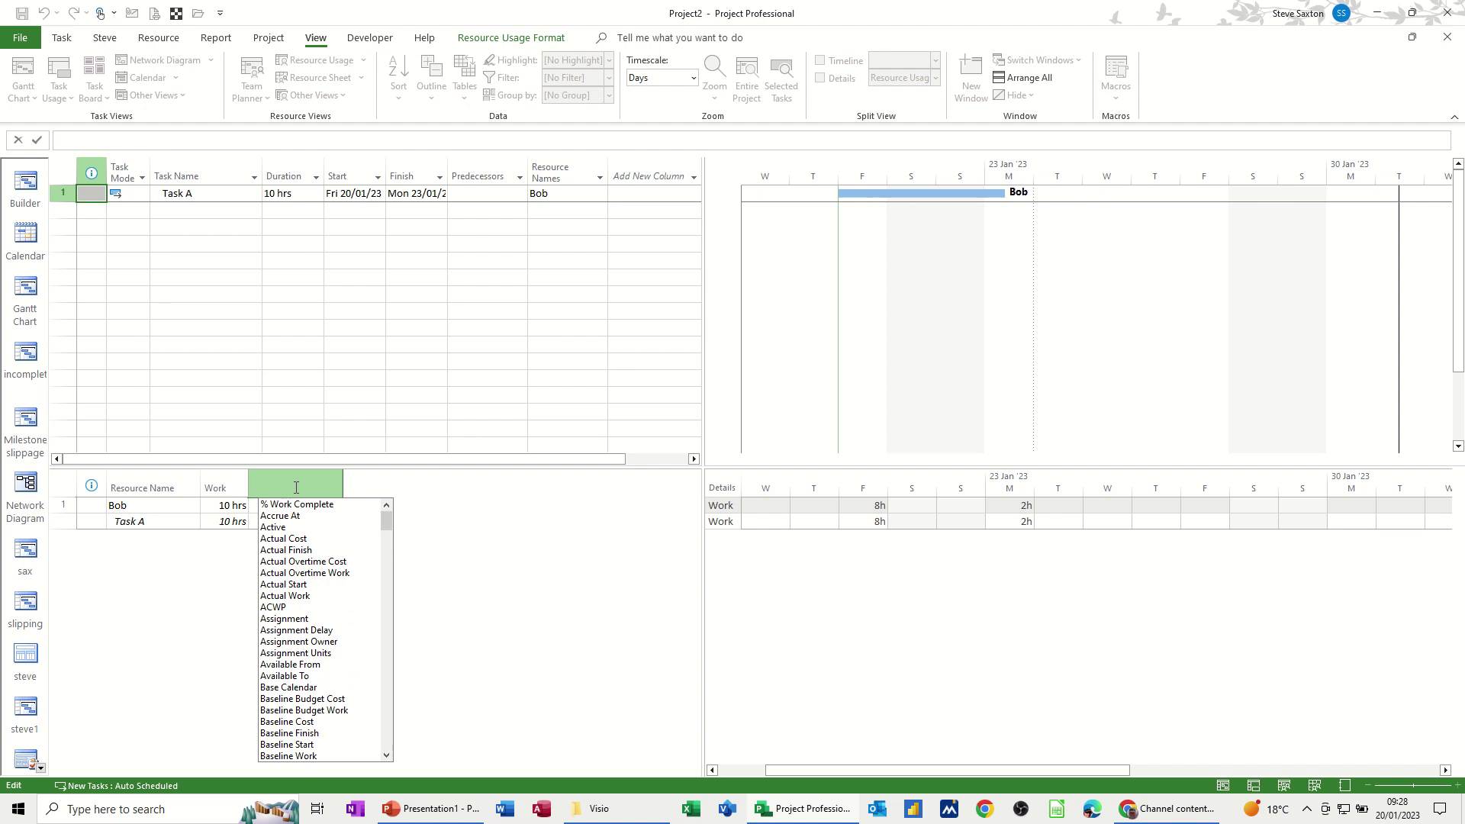
type("overallocated")
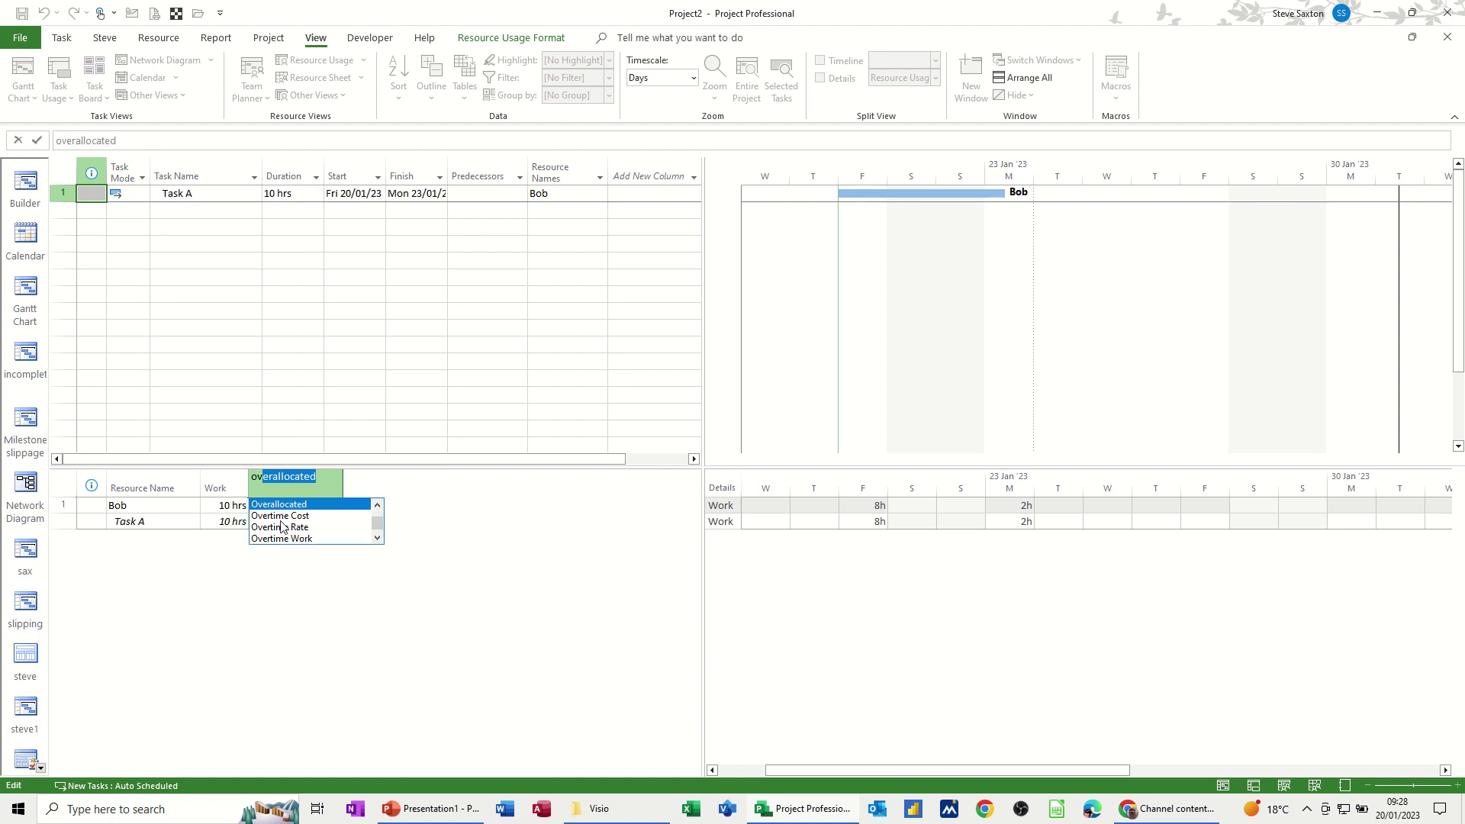
left_click(275, 538)
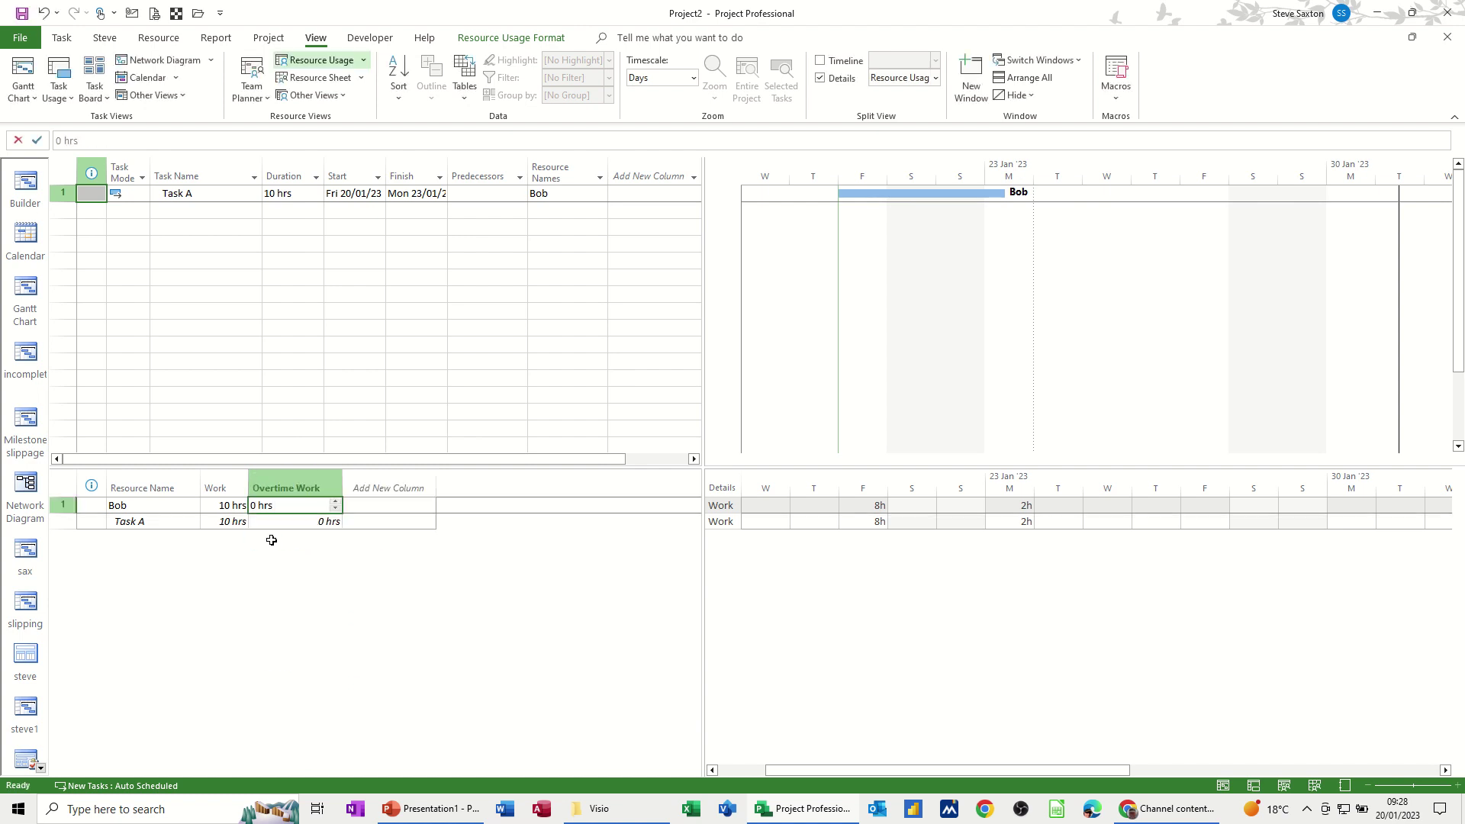
Enter 2 hrs of overtime for Bob's Task A assignment
left_click(310, 522)
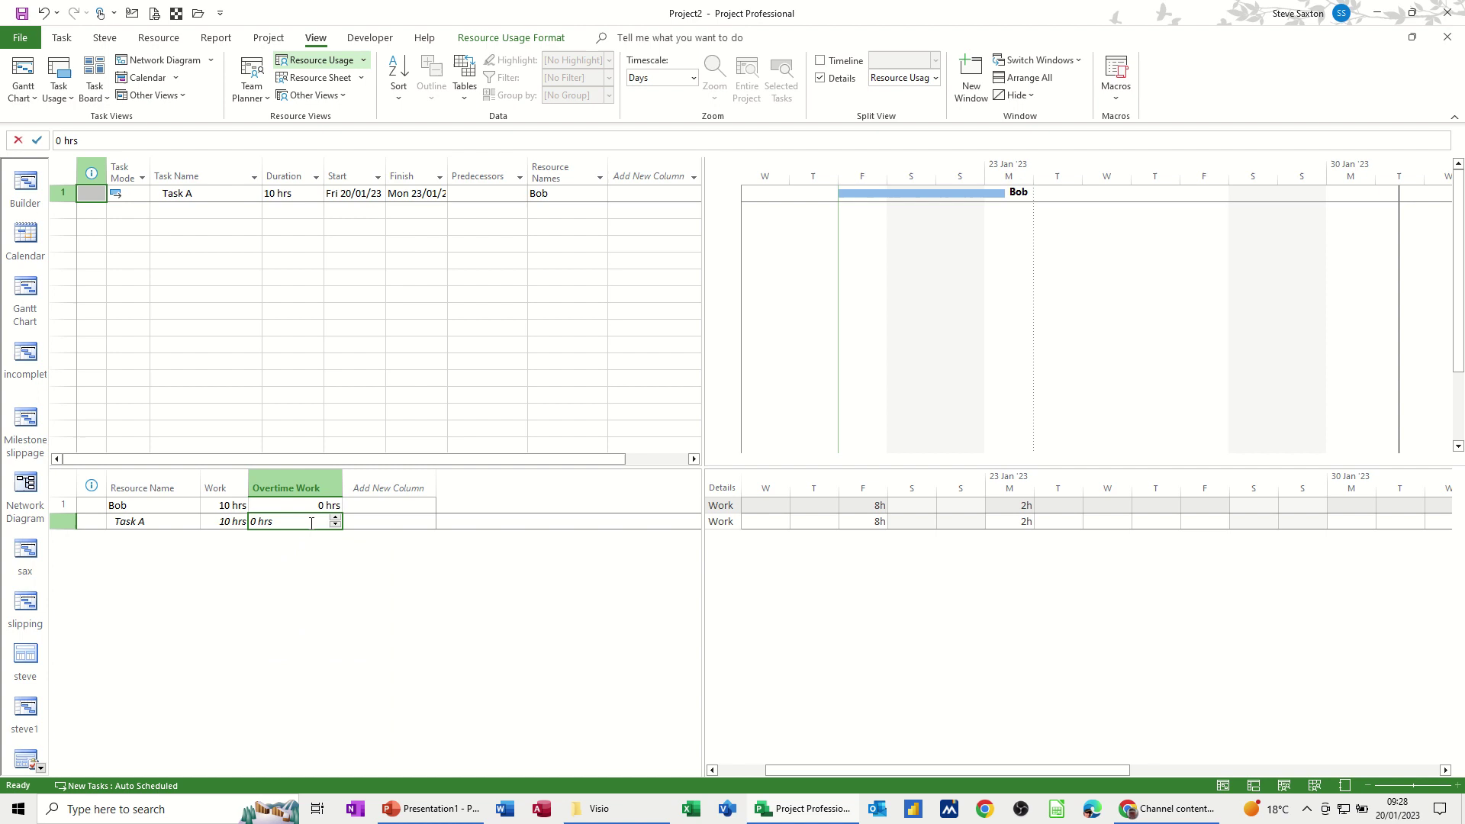
type("2")
left_click(367, 520)
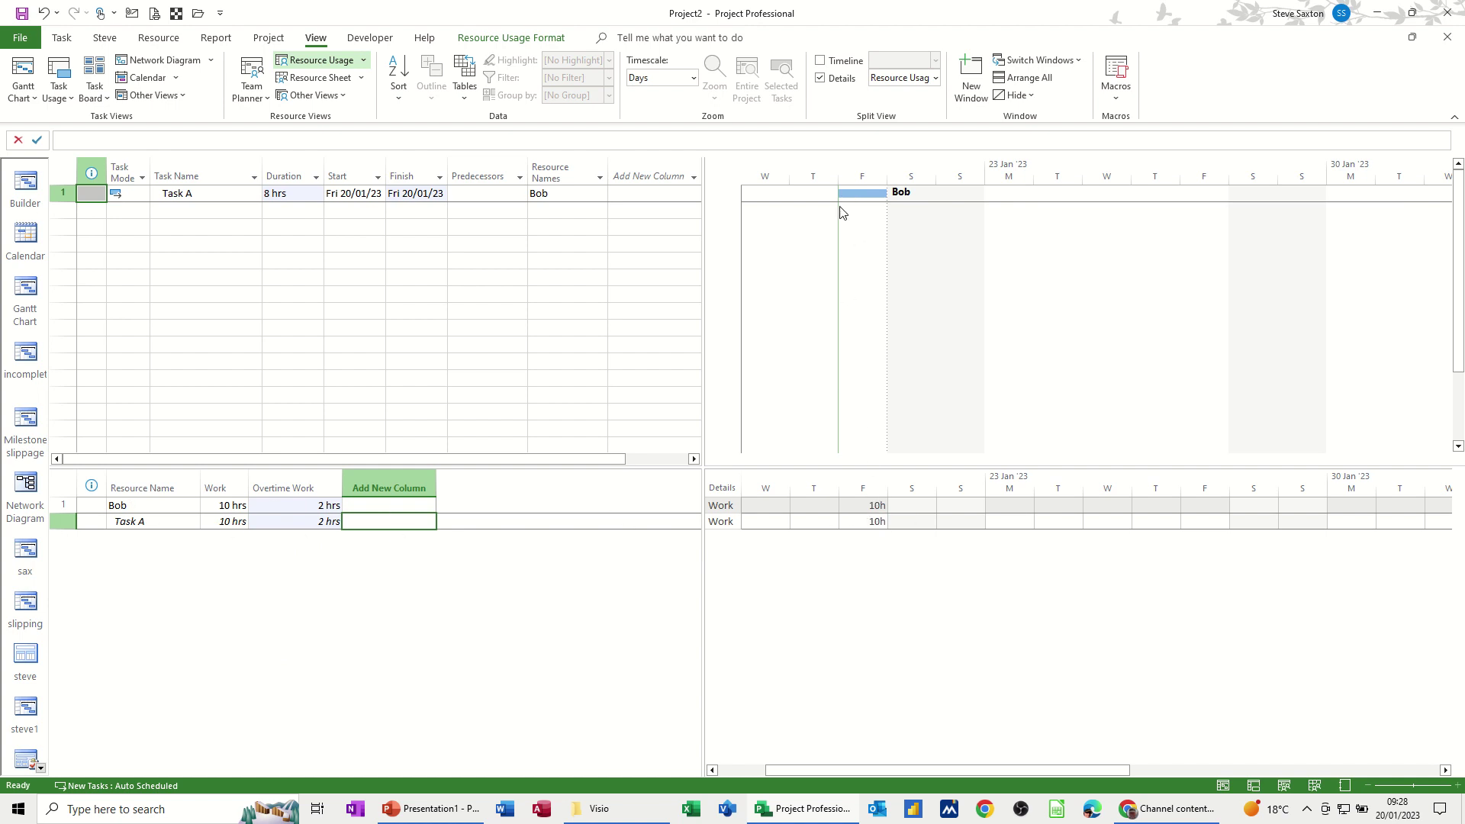
mouse_move(860, 197)
Insert an Overtime Work column before the Start column in the Gantt table
right_click(344, 176)
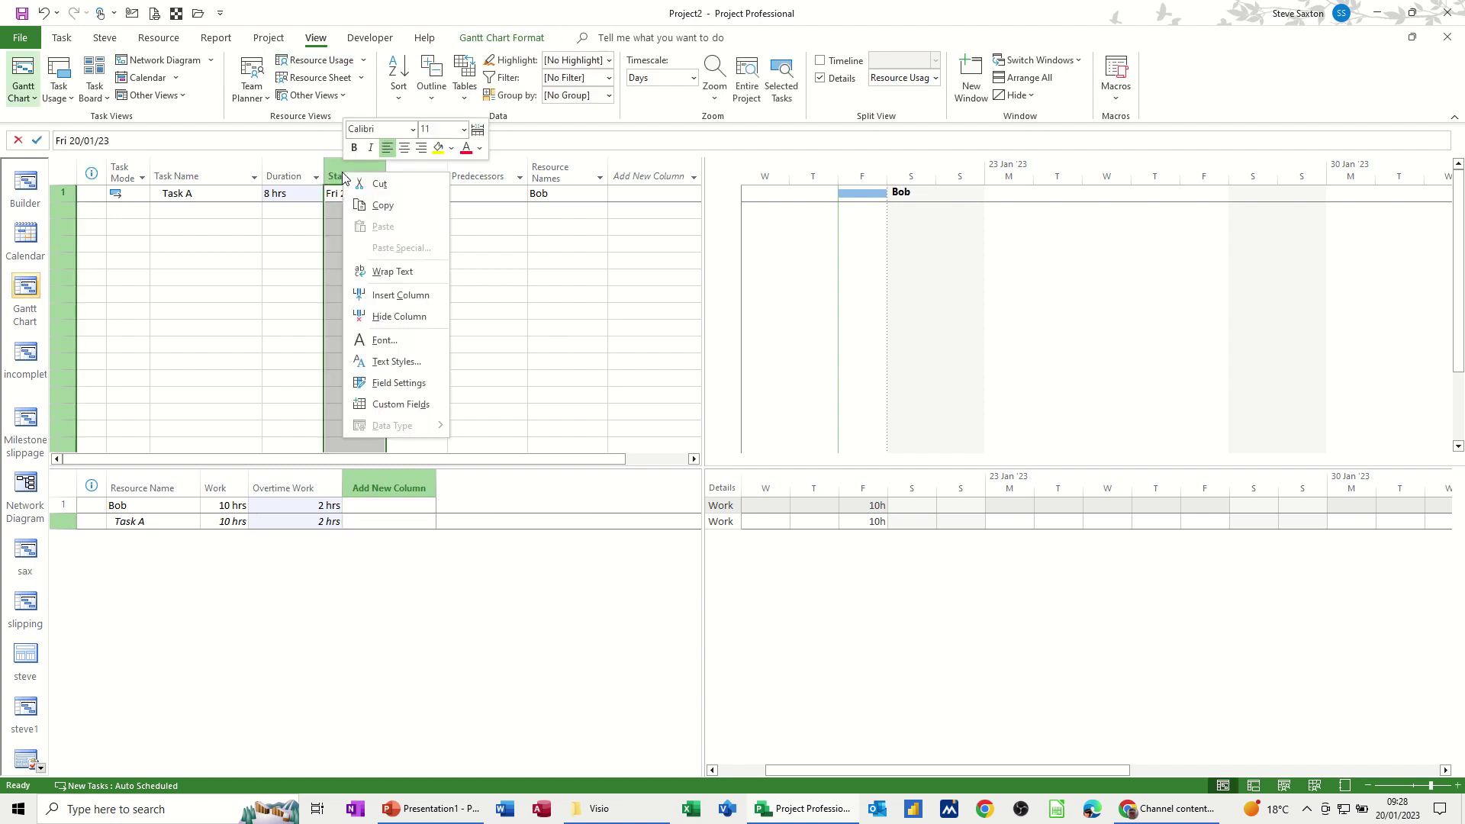
left_click(342, 175)
right_click(341, 175)
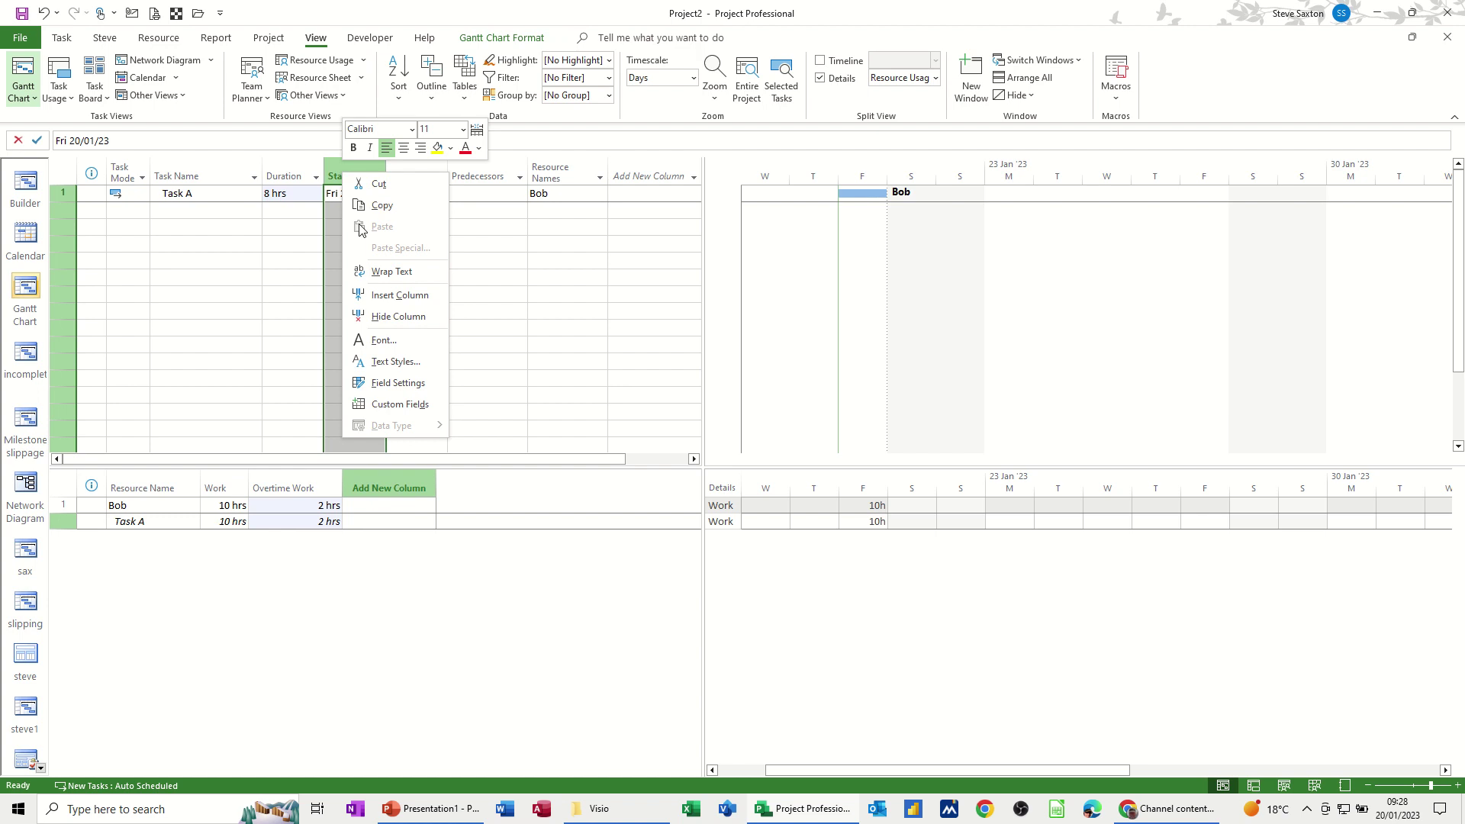
left_click(383, 294)
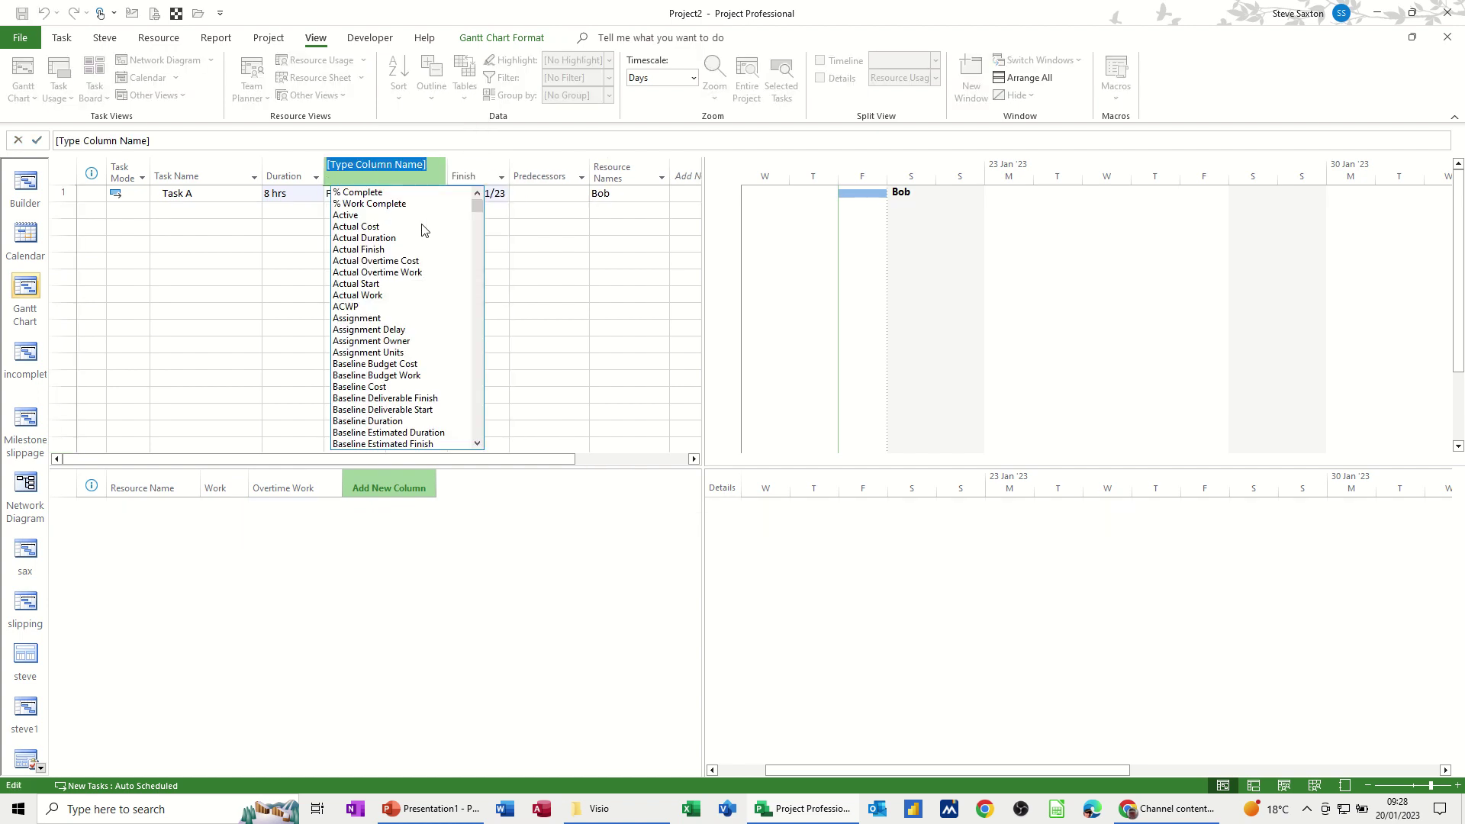
type("overallocated")
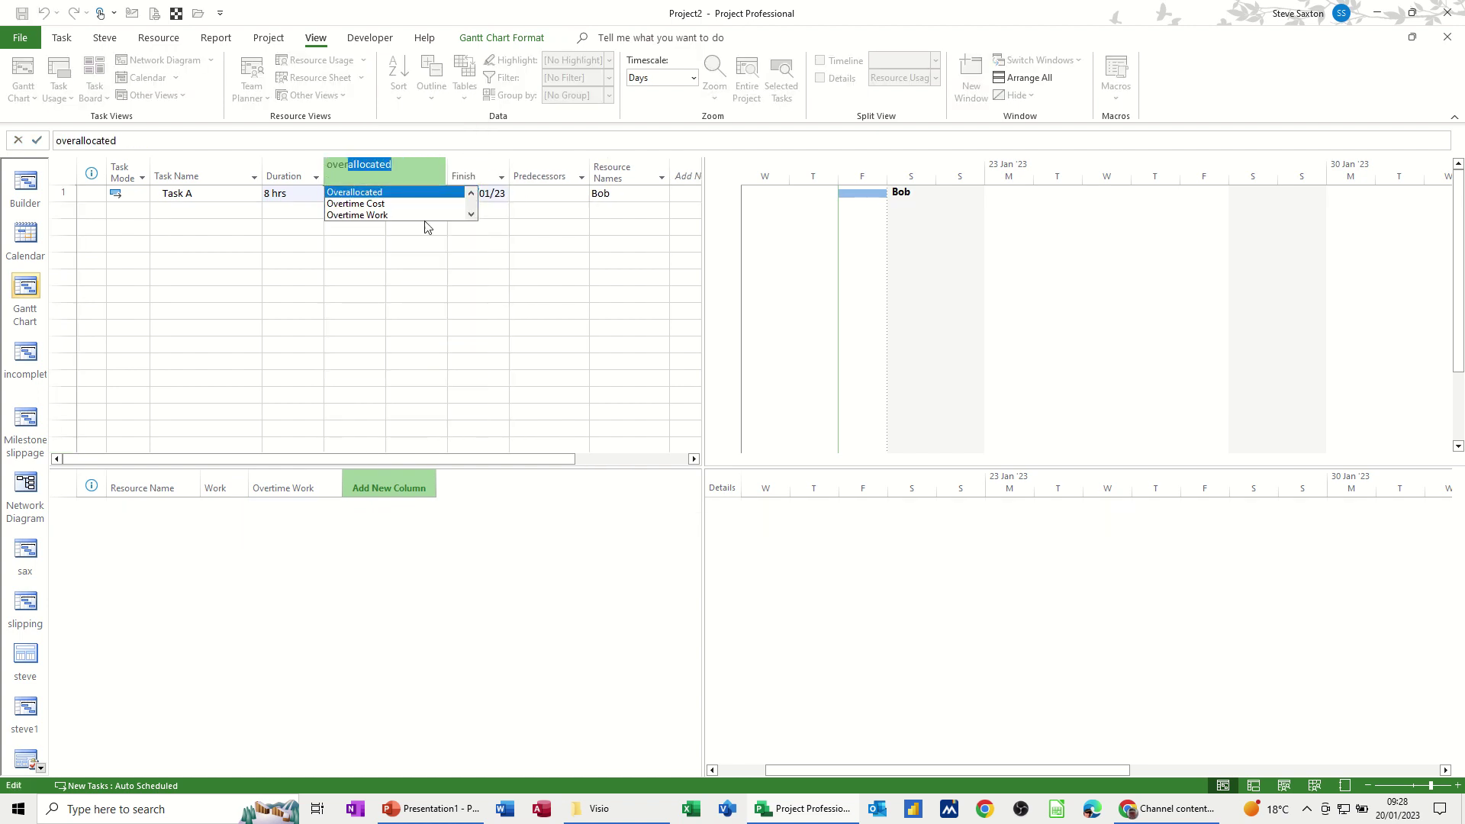
left_click(419, 215)
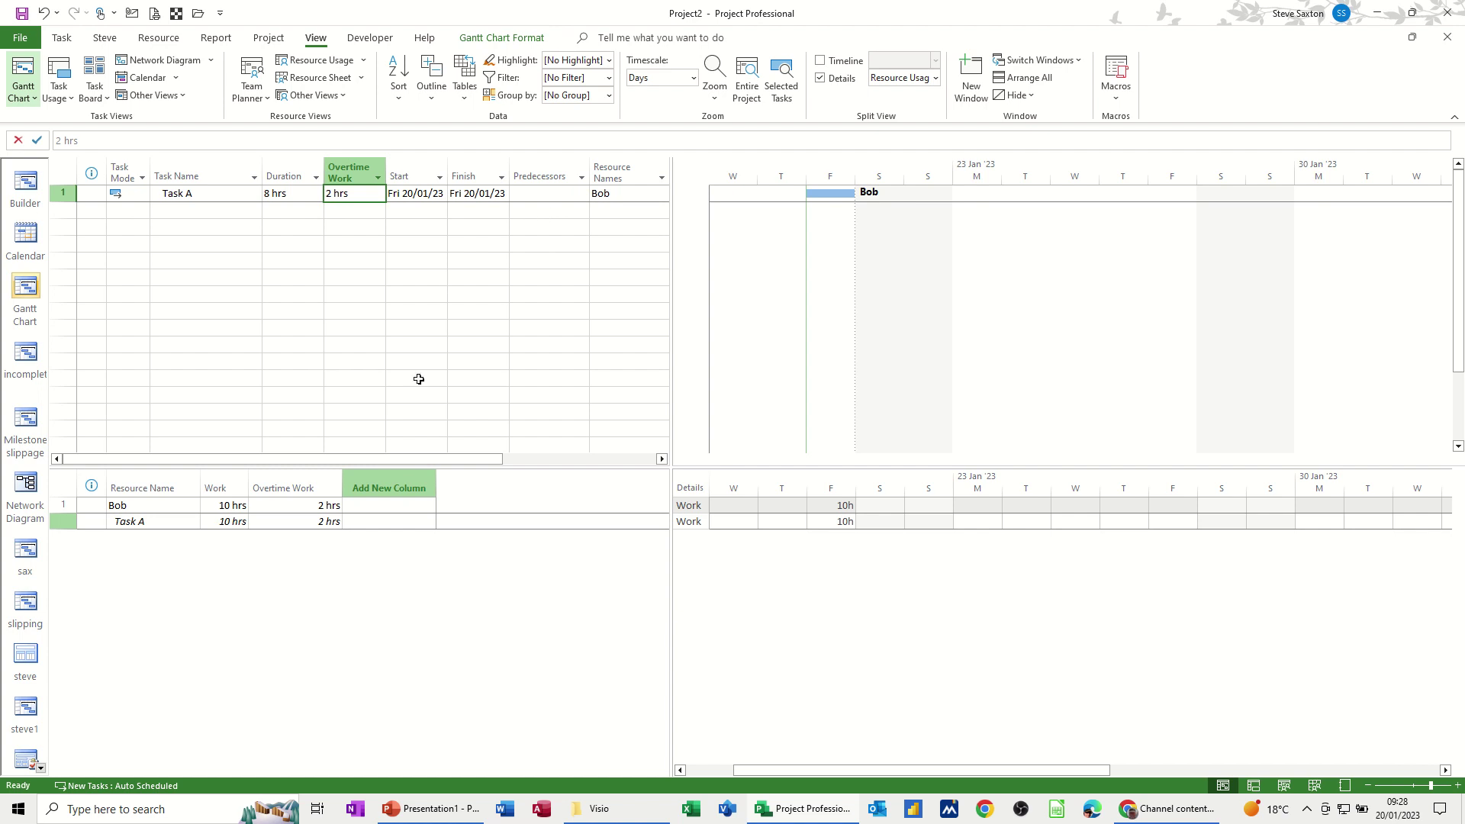
Reset Task A's overtime to 0 hrs and select Task A to list Bob's 8h Friday, 2h Monday
left_click(324, 523)
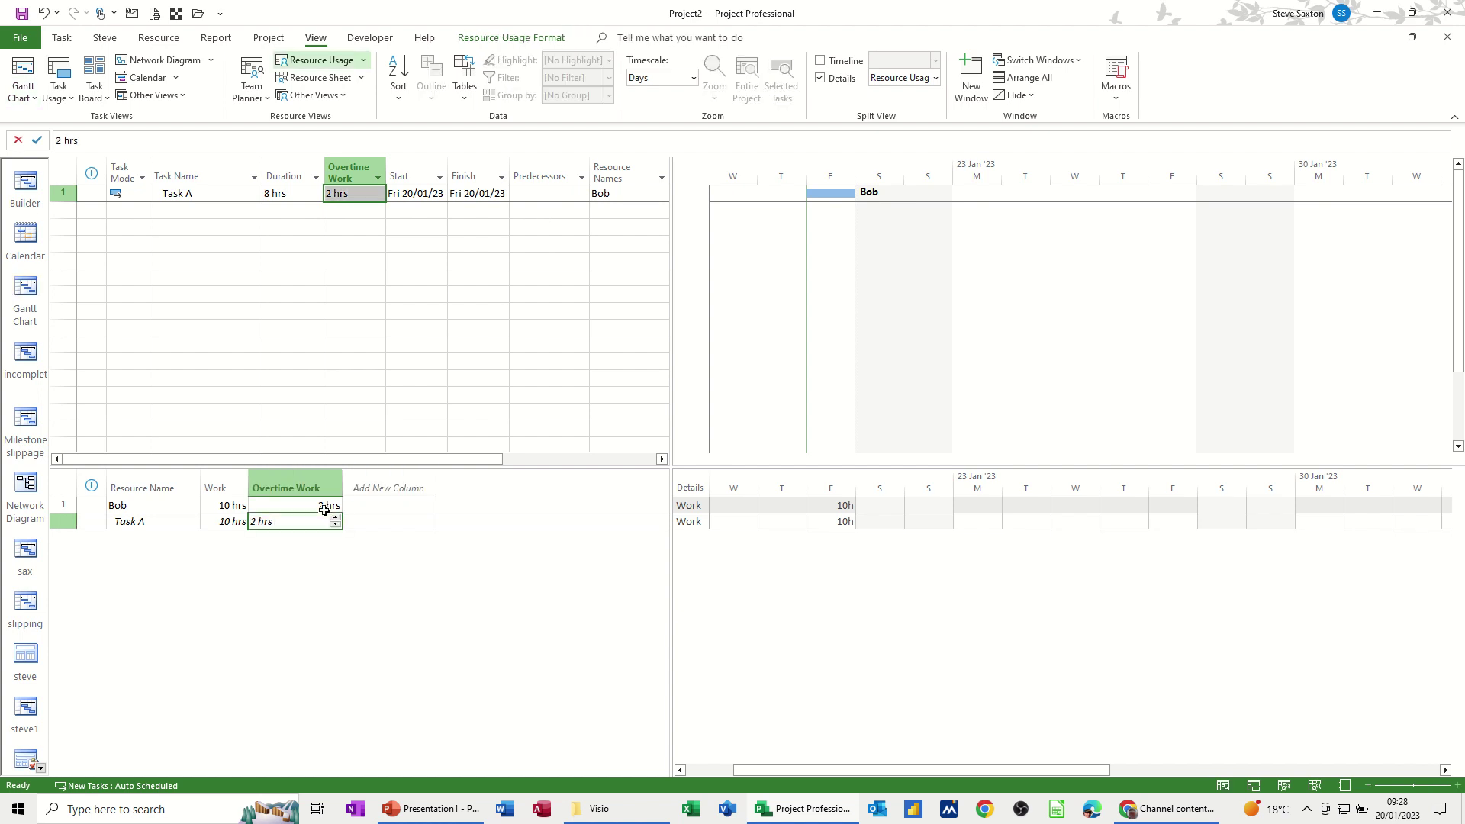
left_click(313, 376)
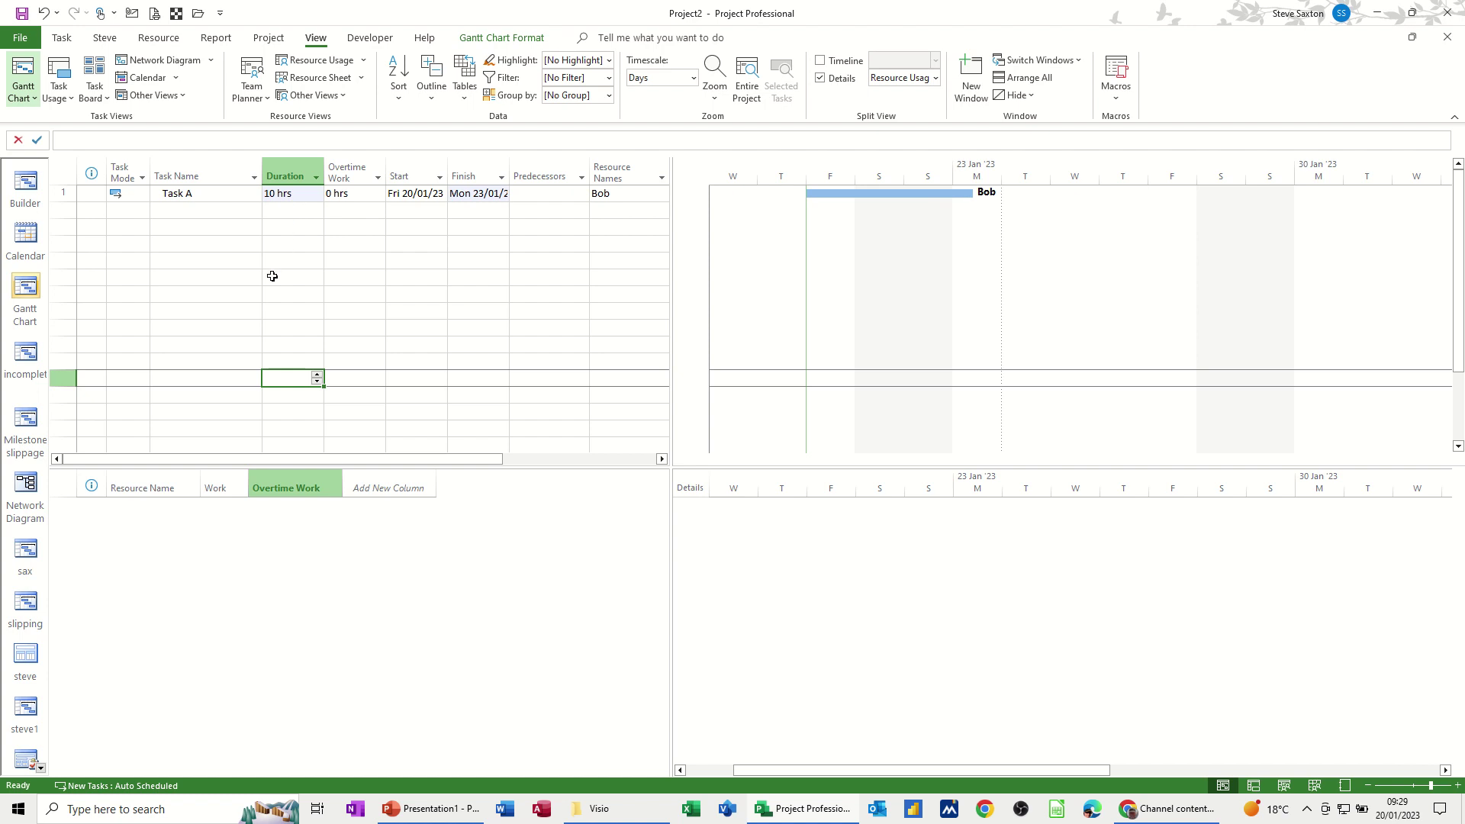
left_click(212, 217)
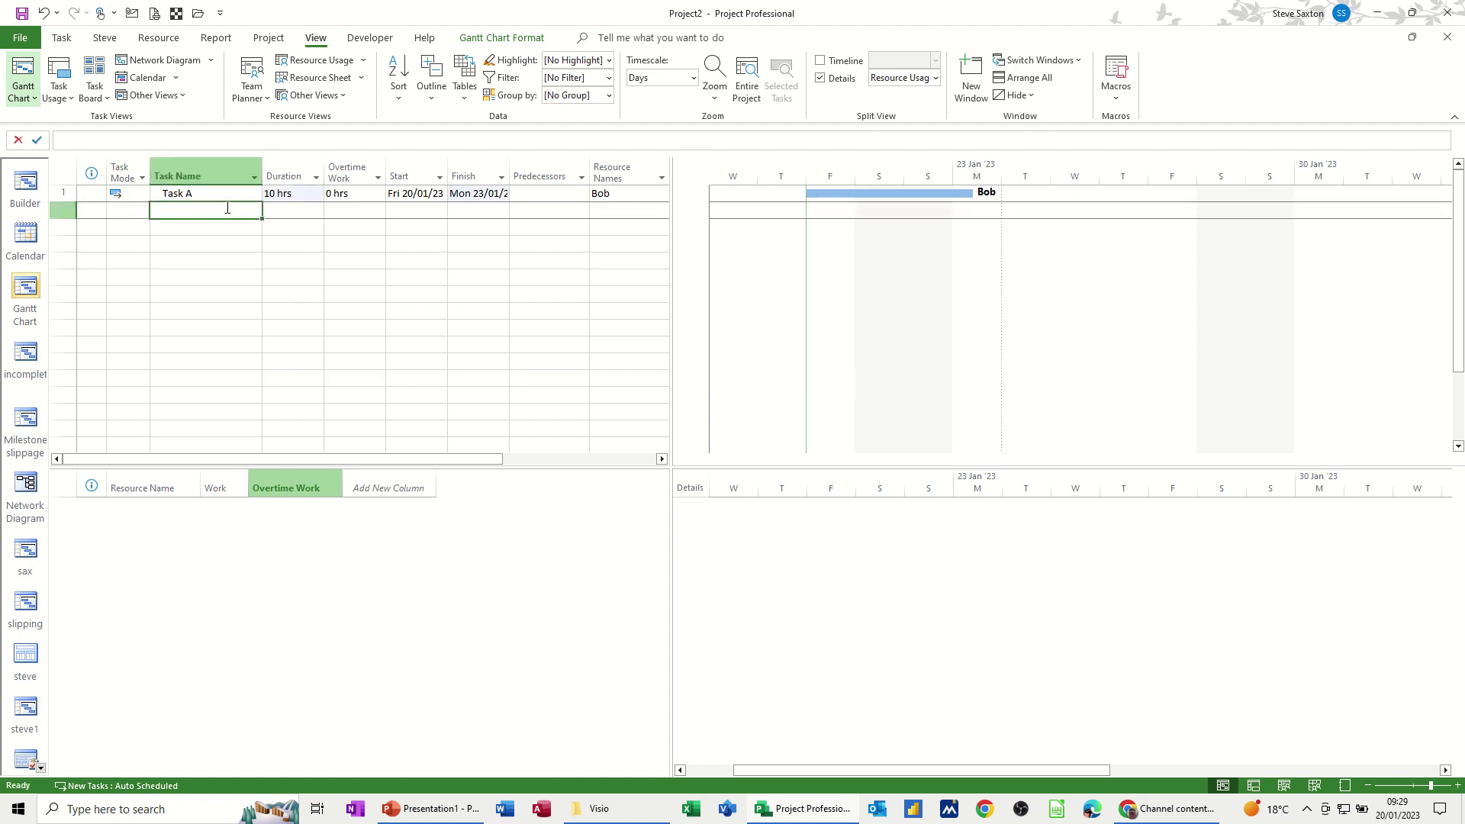
left_click(224, 194)
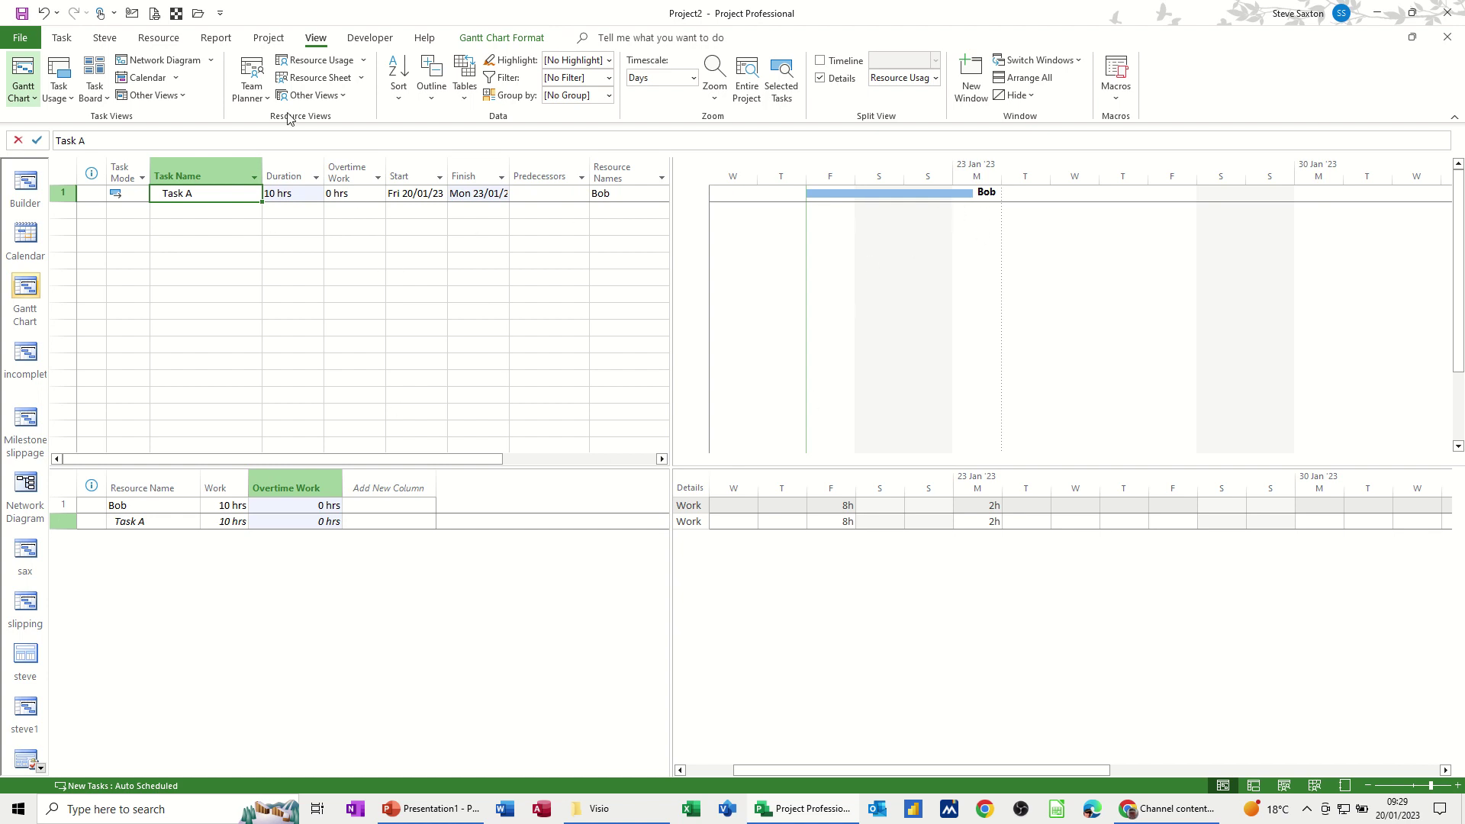
From Change Working Time, create a base calendar 'Shift A' copied from Standard
left_click(262, 40)
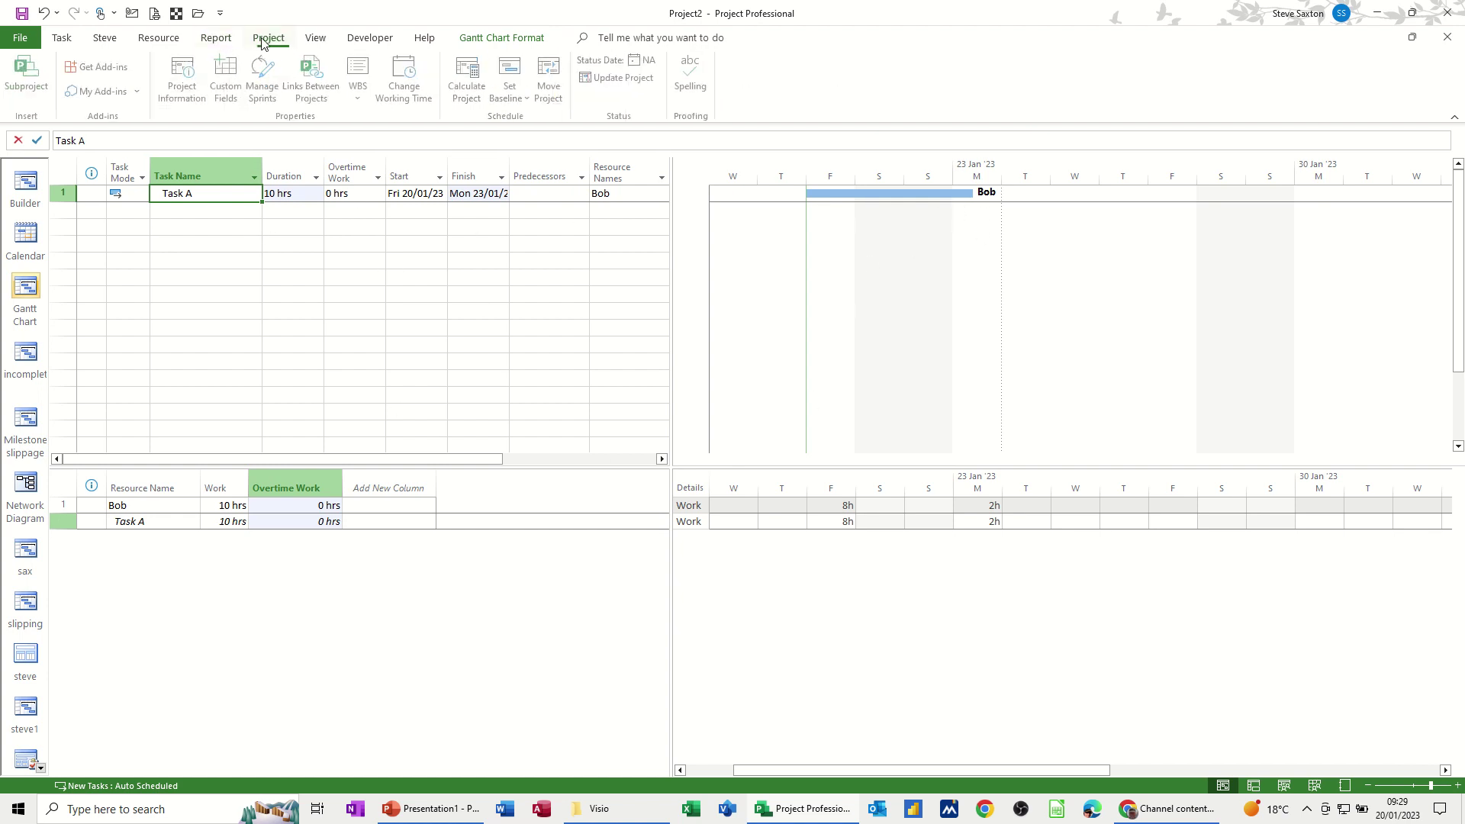
left_click(409, 81)
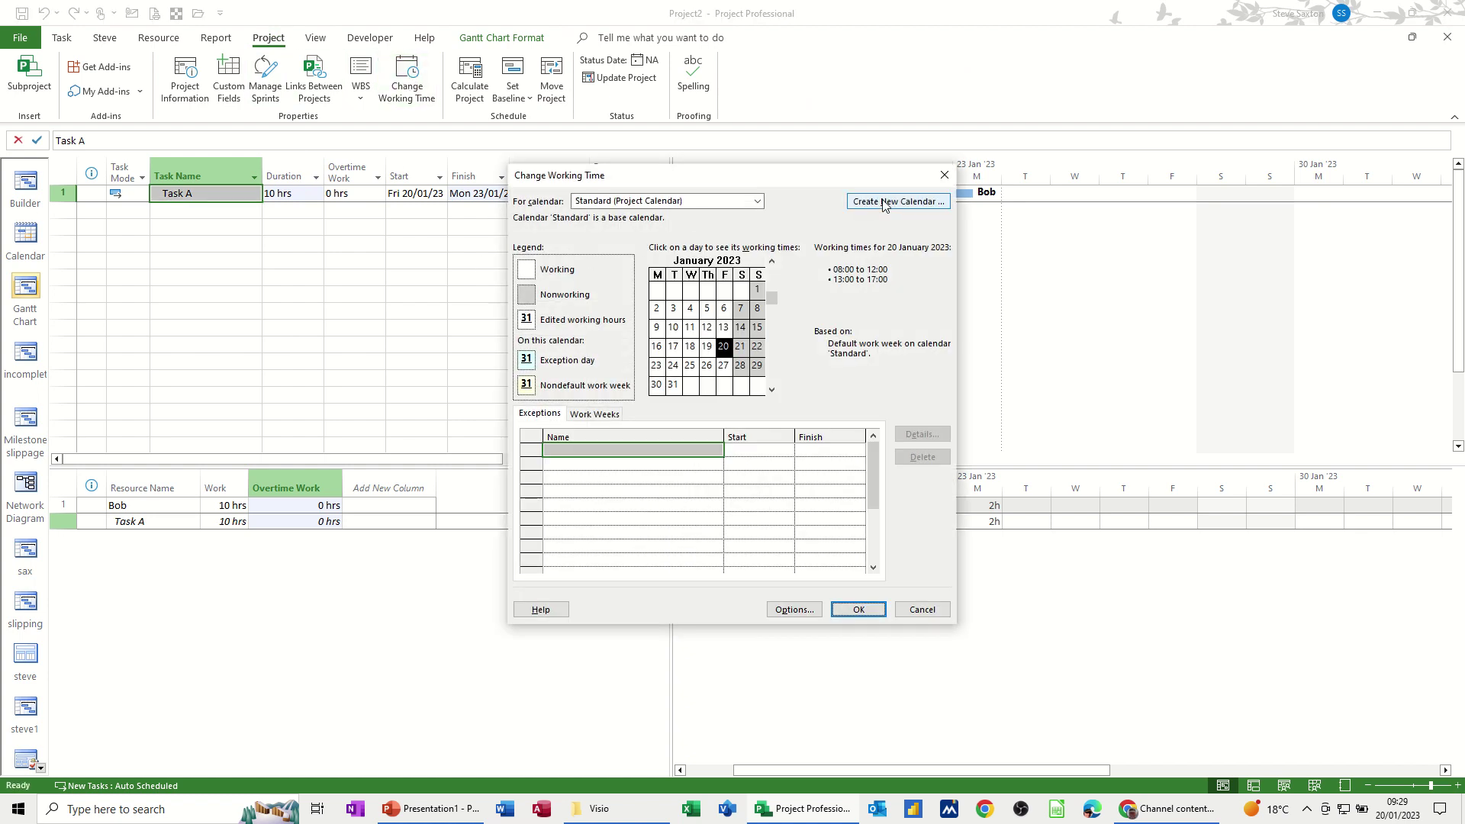
left_click(866, 203)
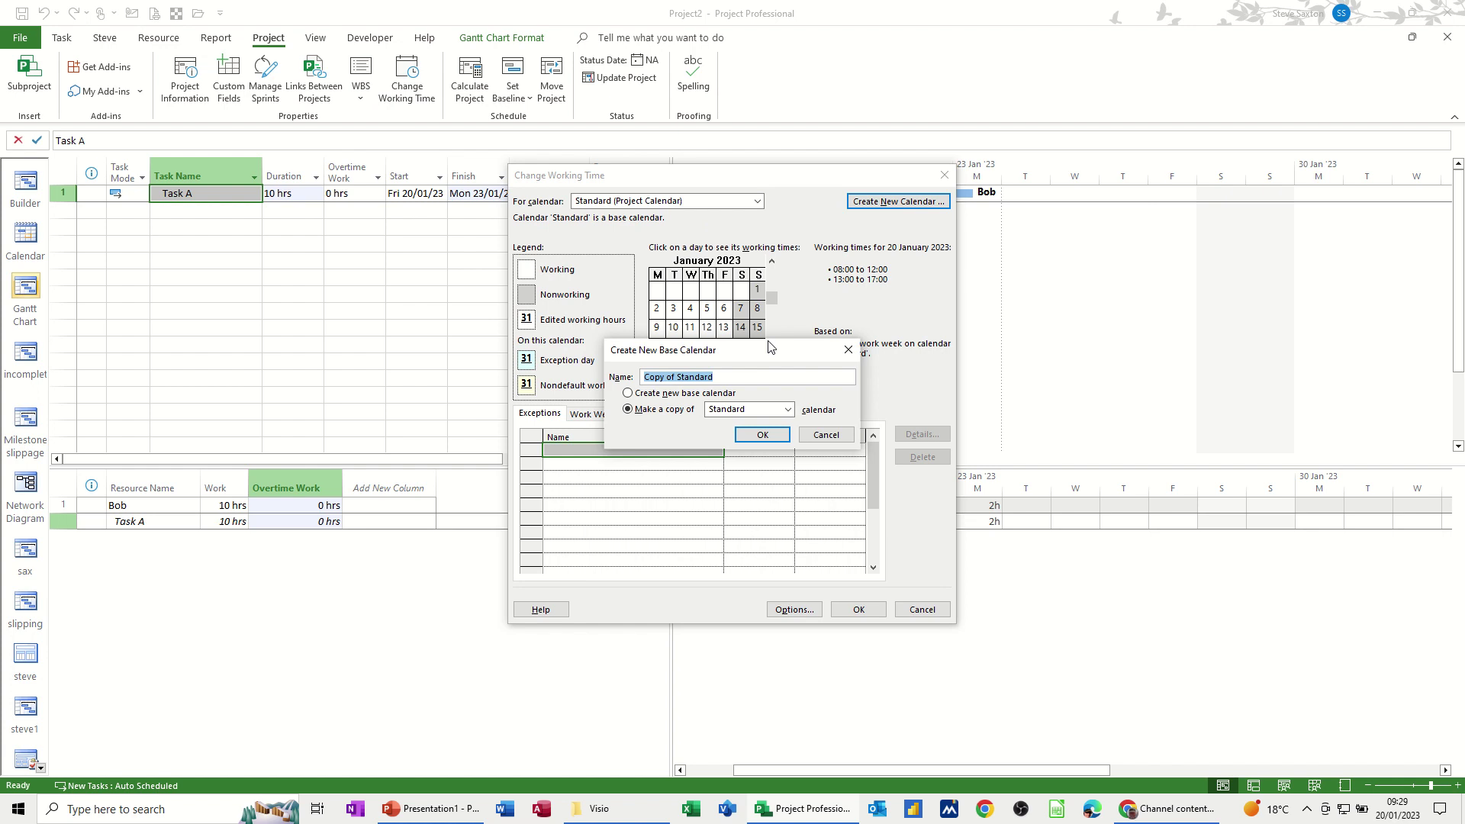
type("Shift A")
Confirm the Shift A calendar and open Details for its [Default] work week
left_click(760, 436)
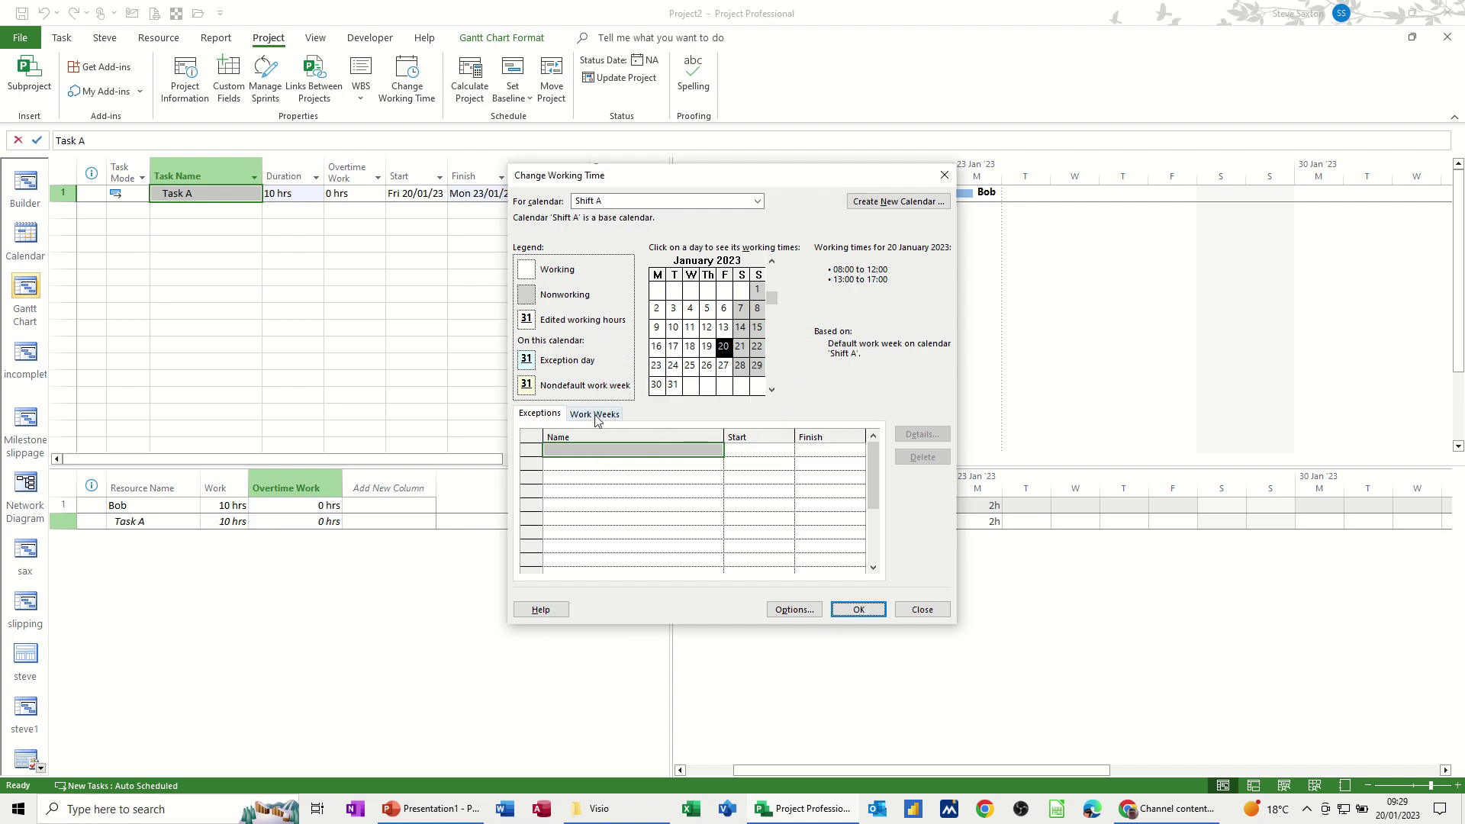
left_click(595, 415)
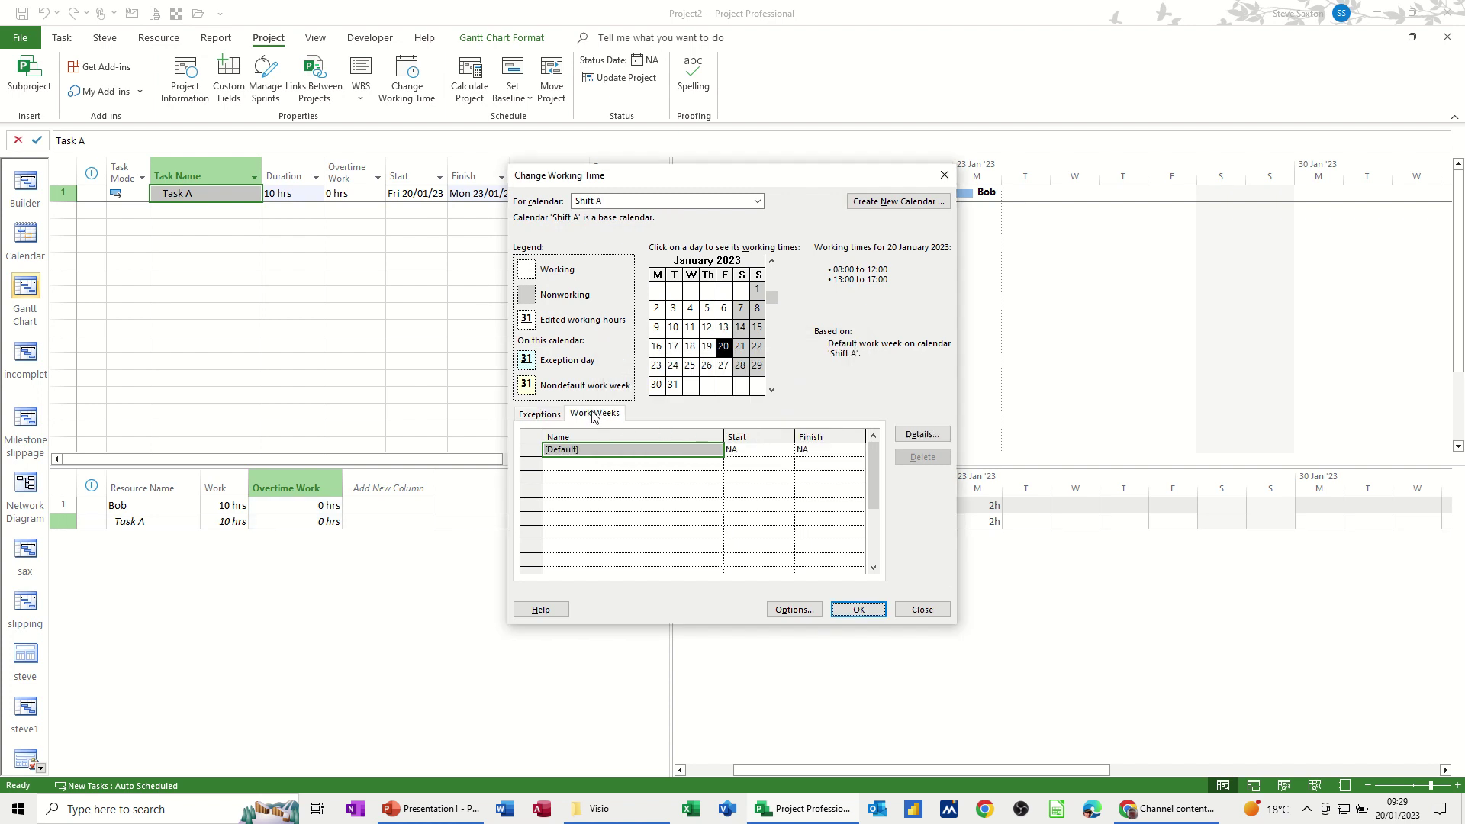
left_click(597, 419)
left_click(916, 436)
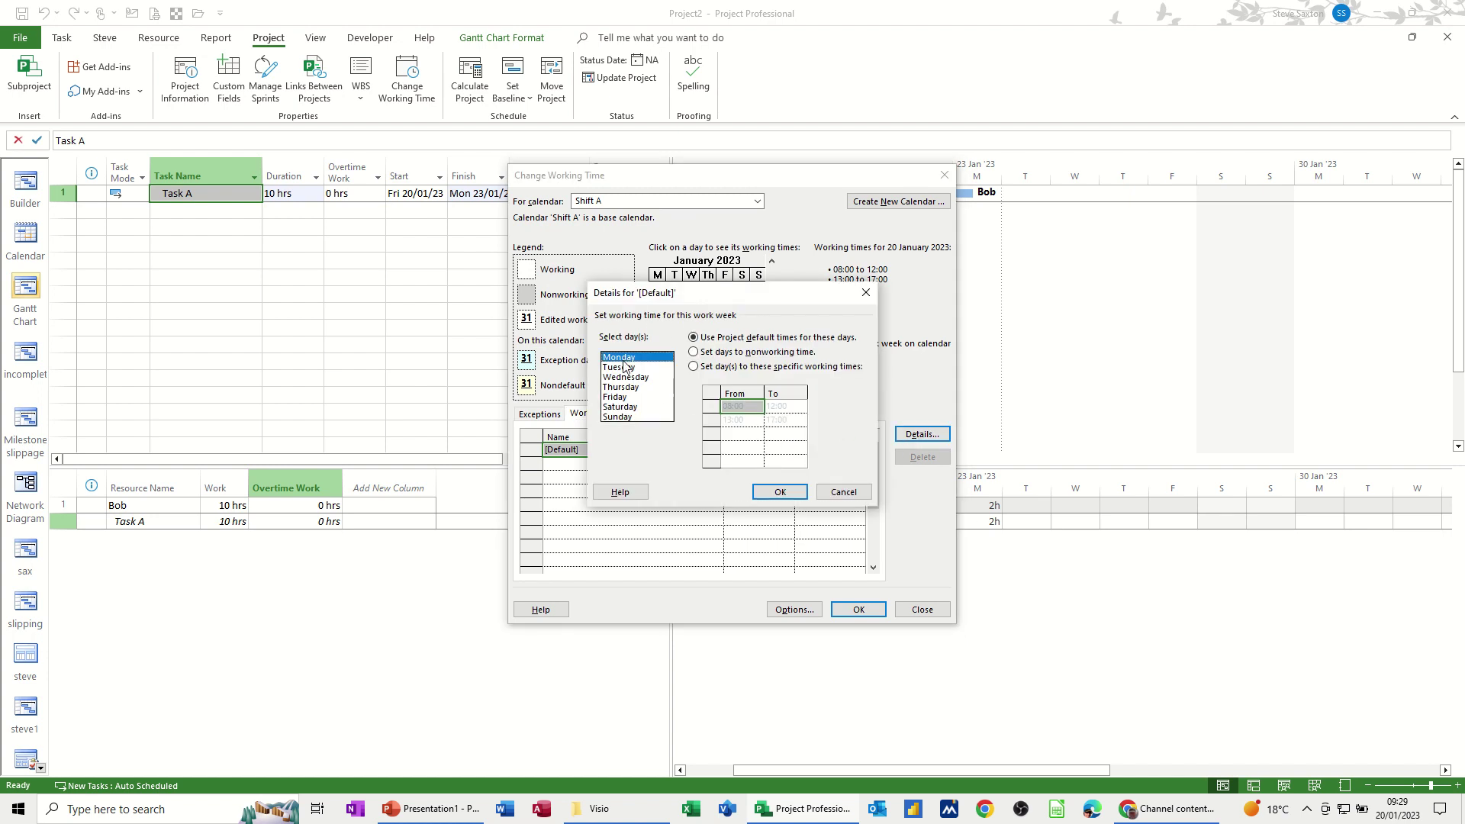
Give Tuesday–Friday specific working times, changing the 17:00 finish to 19:00
left_click_drag(624, 367, 626, 389)
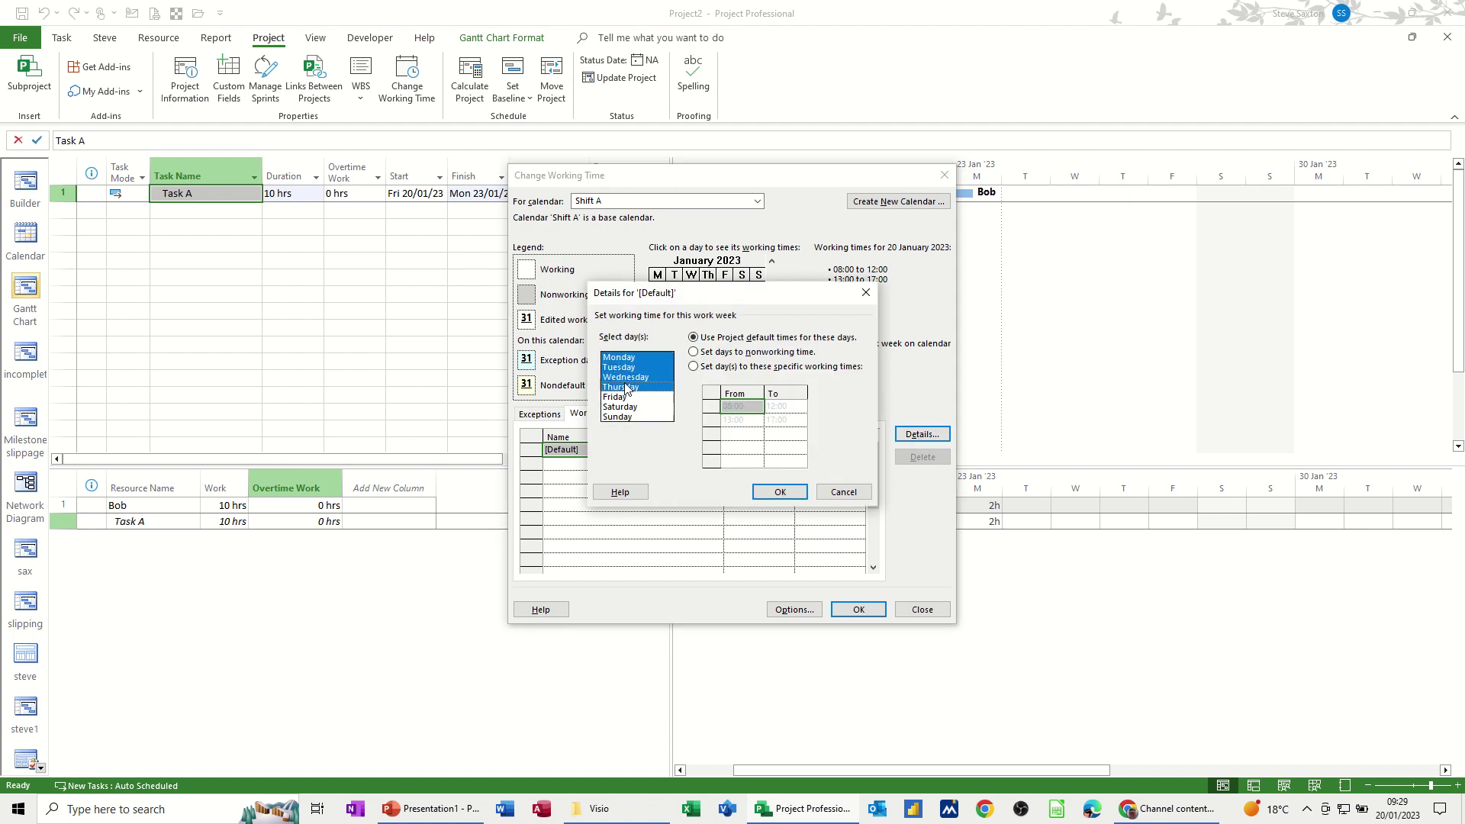
left_click(692, 366)
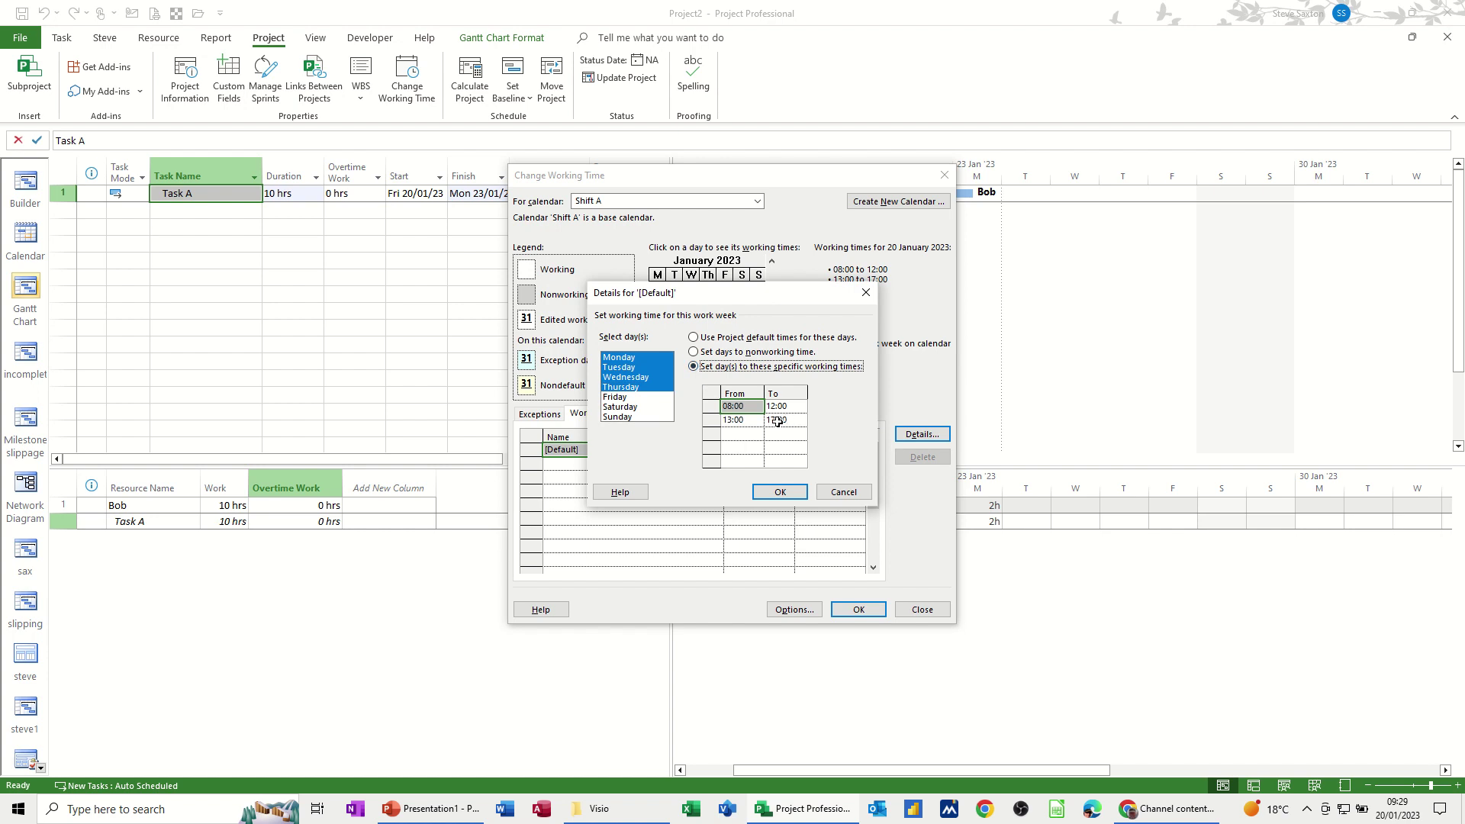
left_click(625, 377)
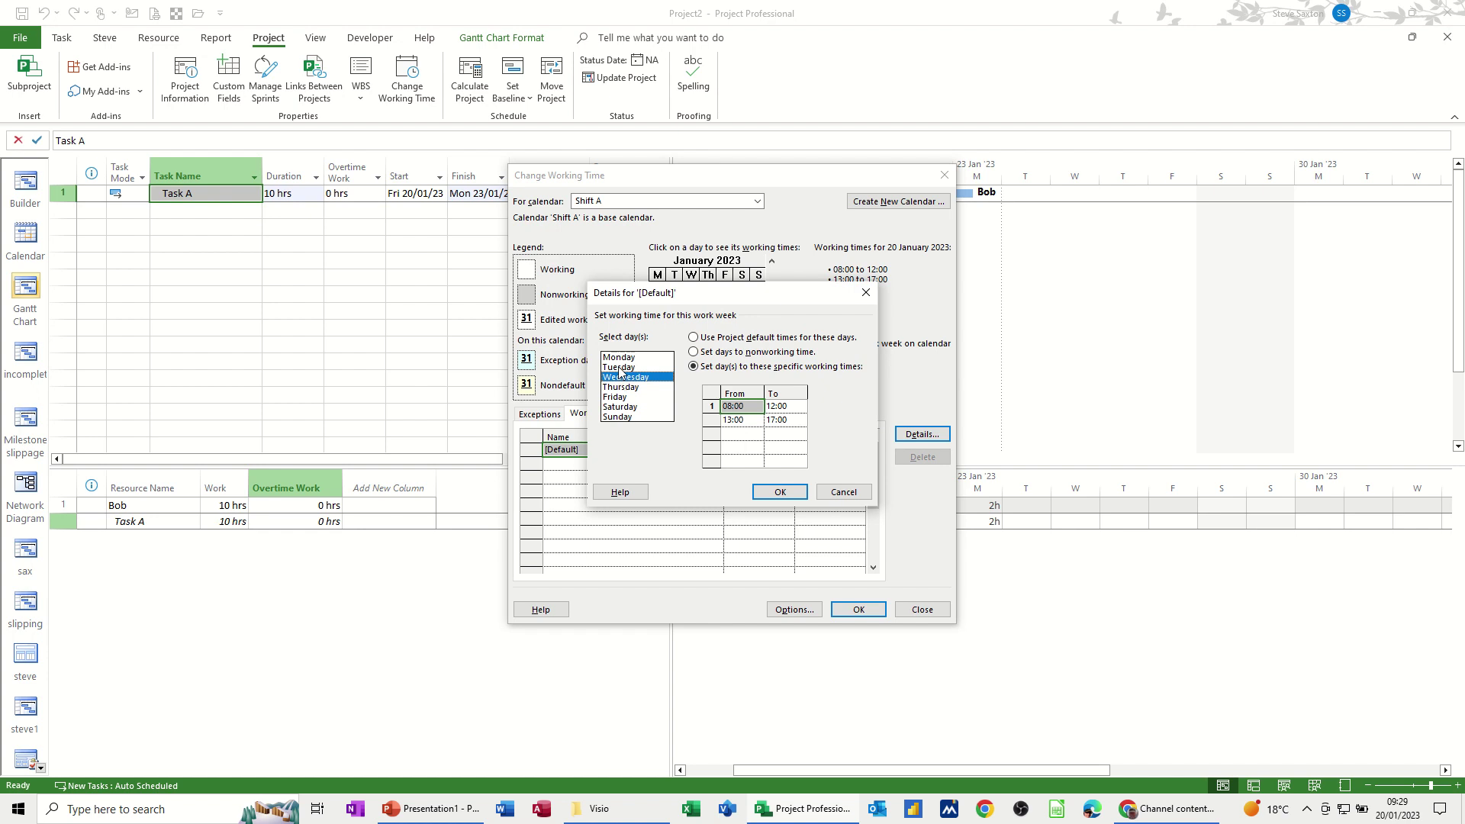
left_click_drag(620, 371, 620, 398)
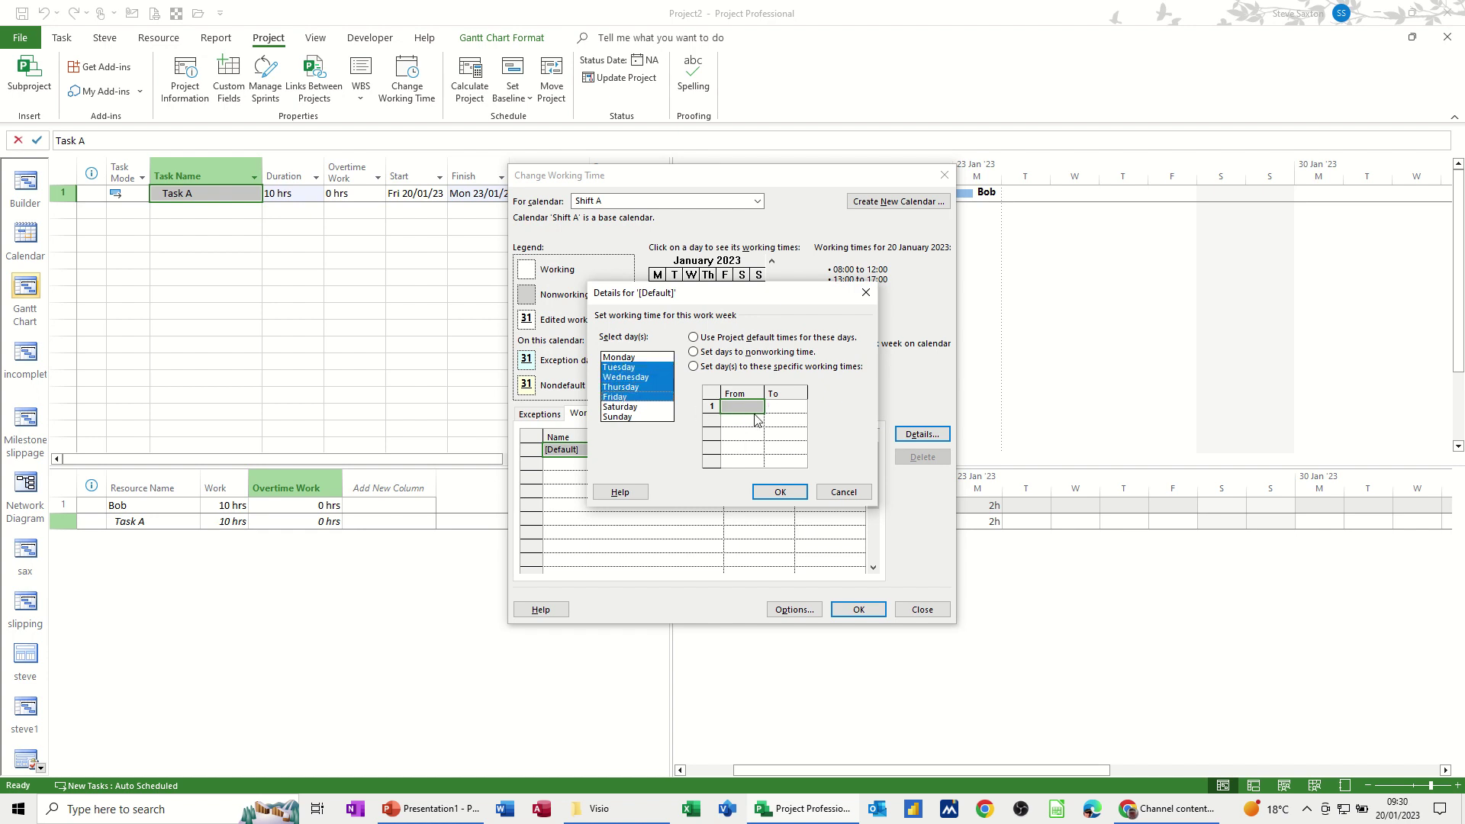
left_click(700, 367)
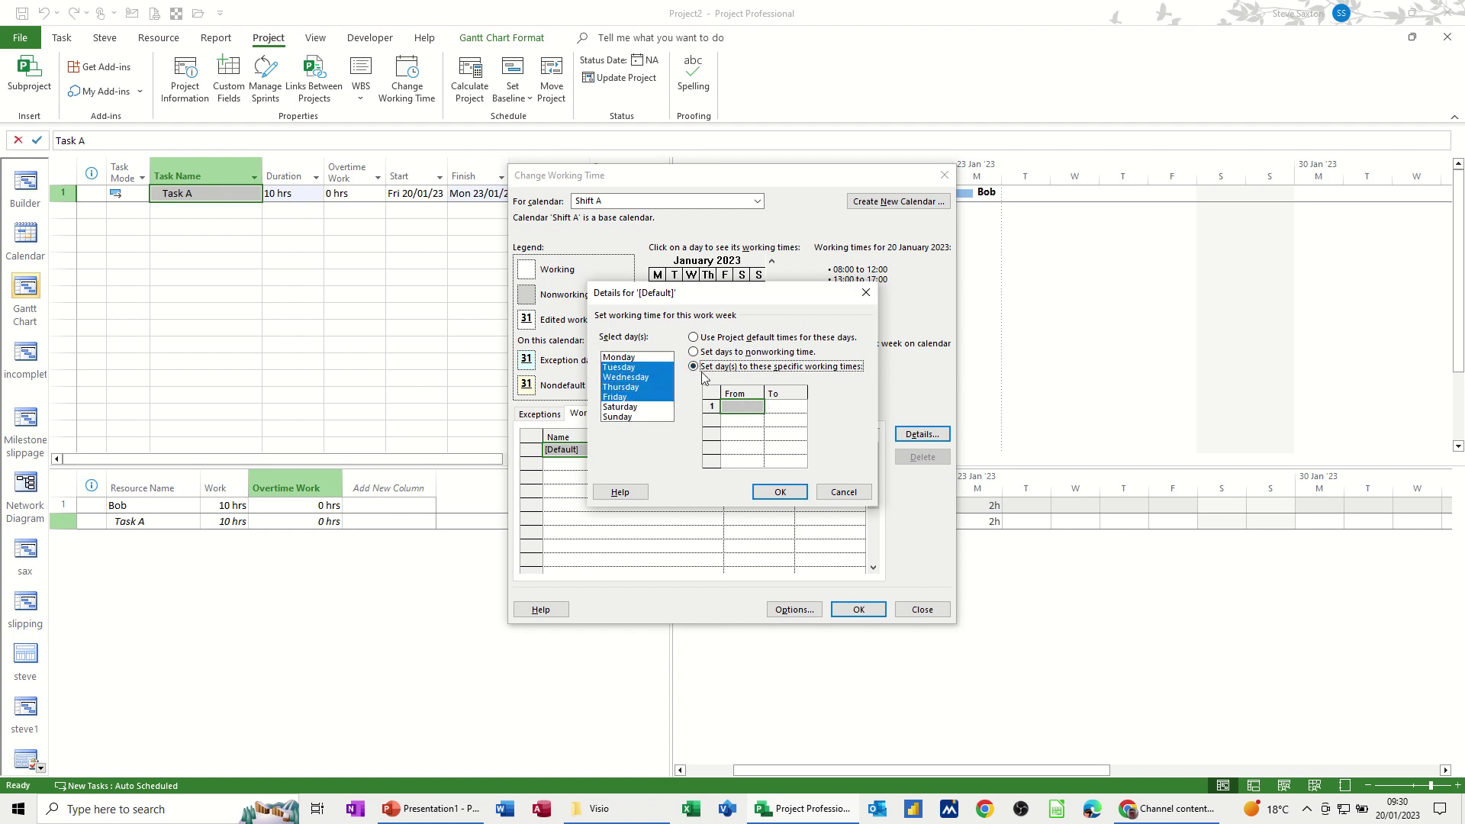
left_click(633, 379)
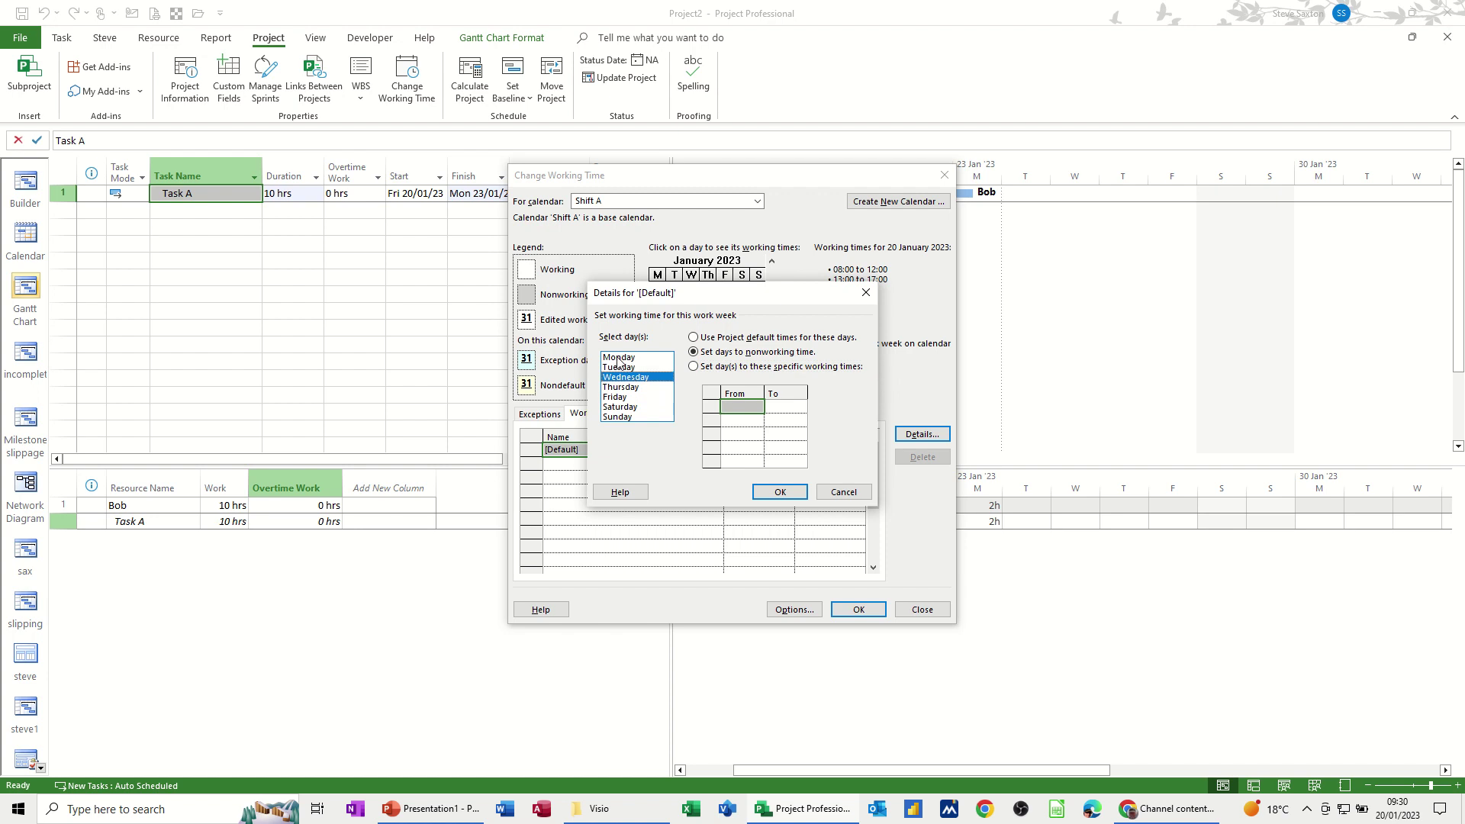
left_click(693, 337)
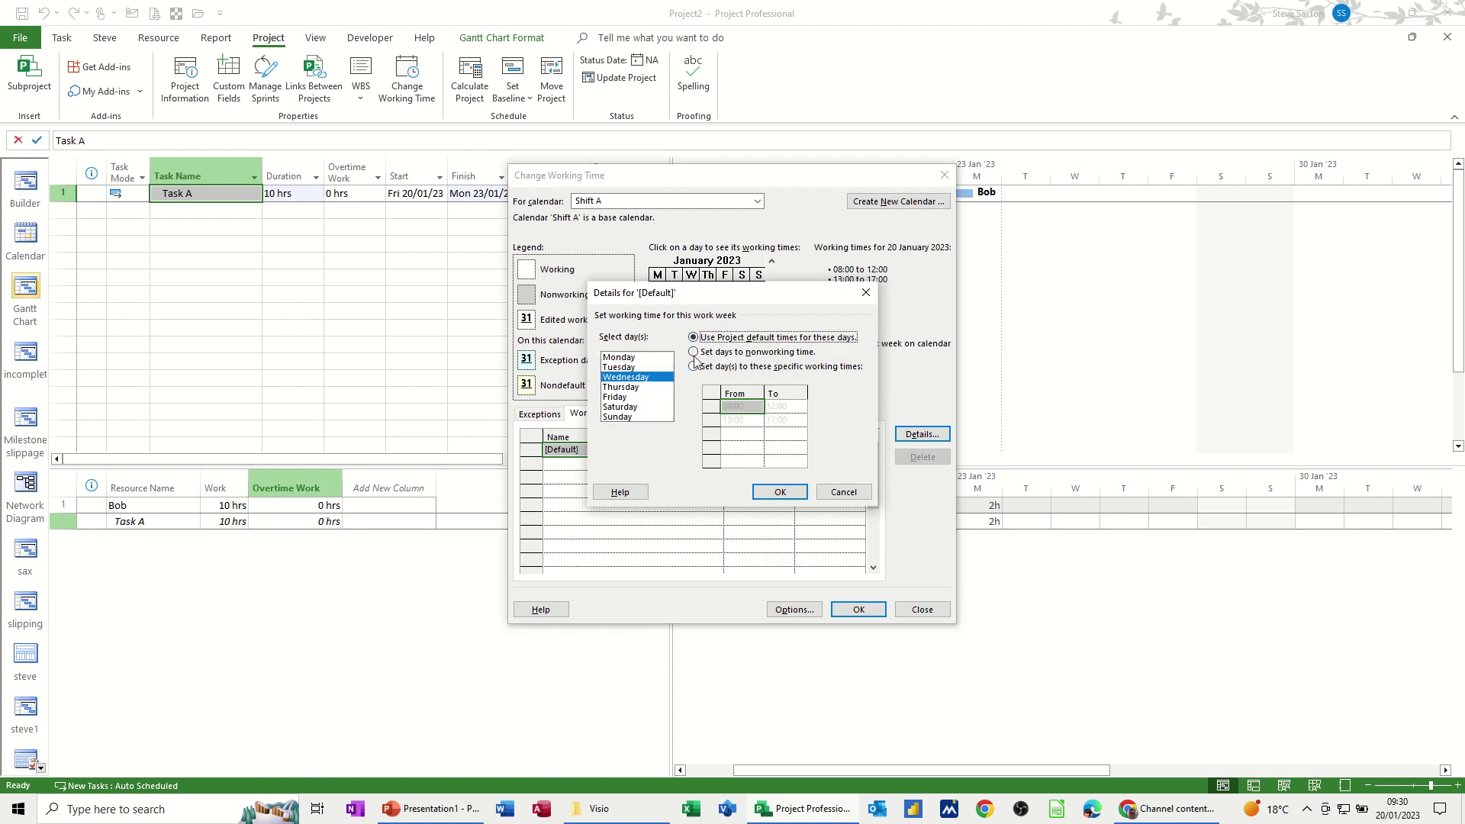
left_click_drag(626, 357, 635, 399)
left_click(693, 366)
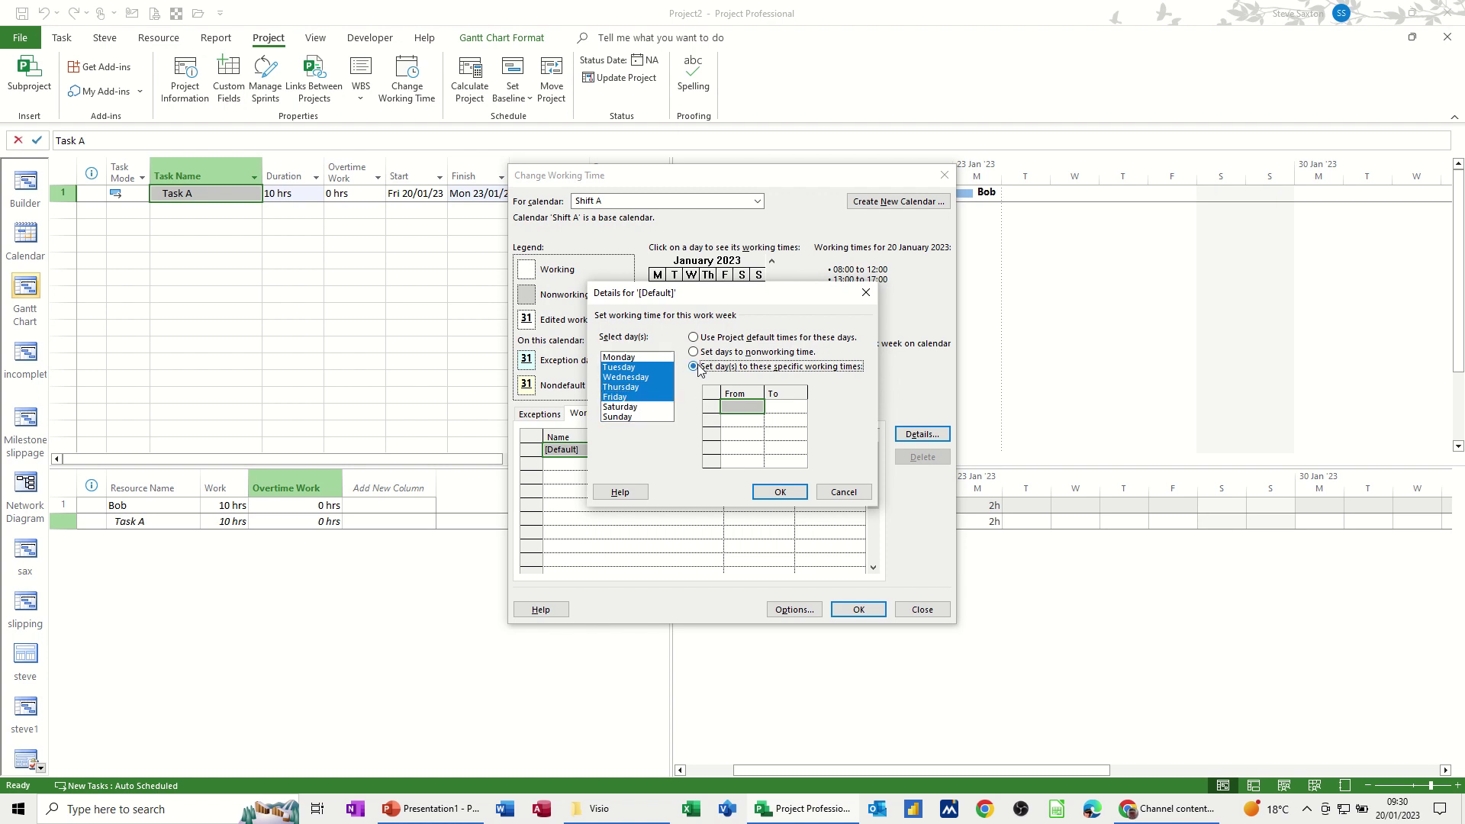
left_click(693, 337)
left_click(693, 367)
left_click(770, 420)
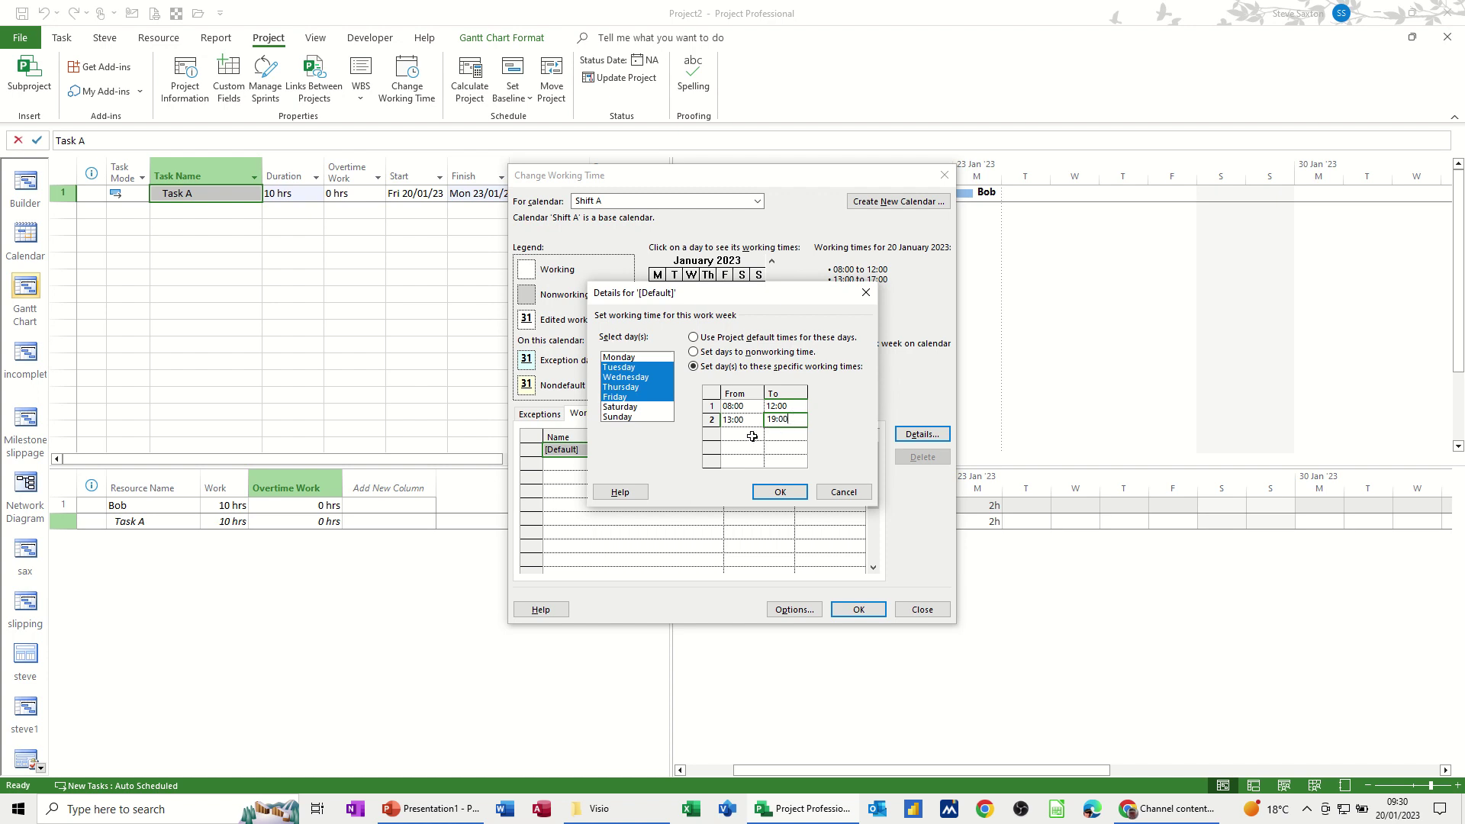
left_click(782, 492)
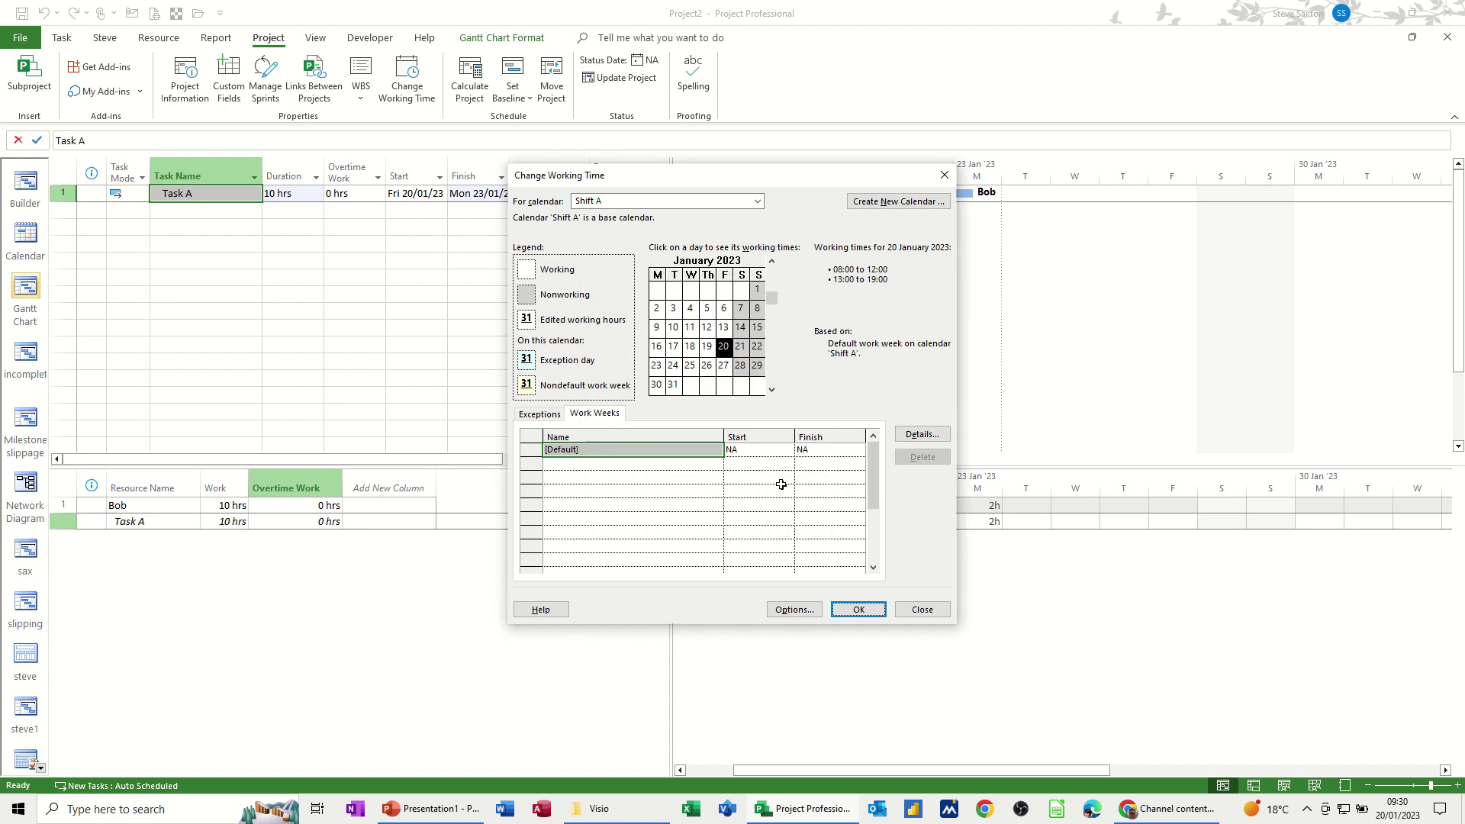
Save Shift A, then set Bob's base calendar to Shift A in his resource information
left_click(856, 610)
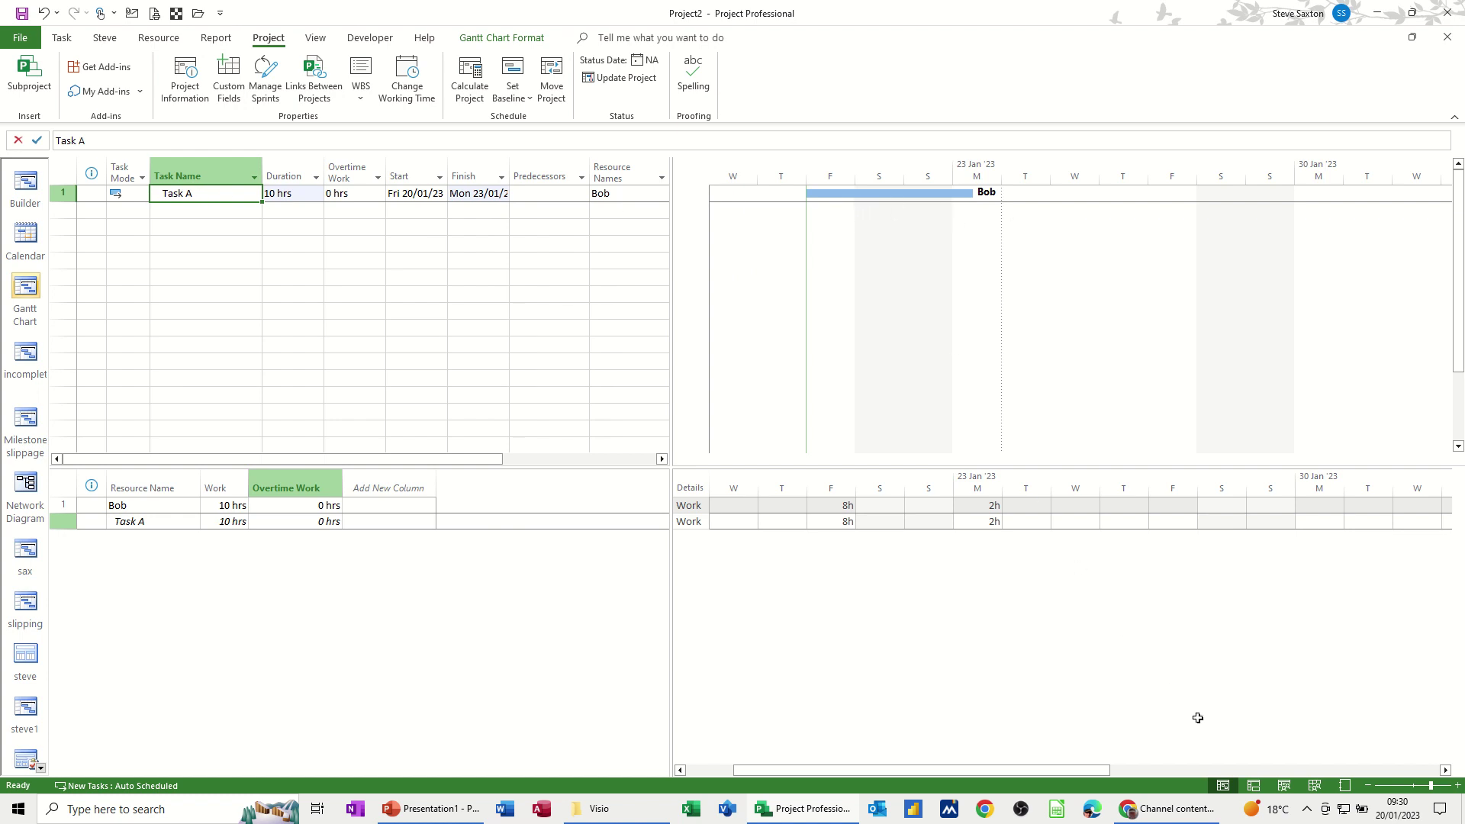
left_click(1313, 787)
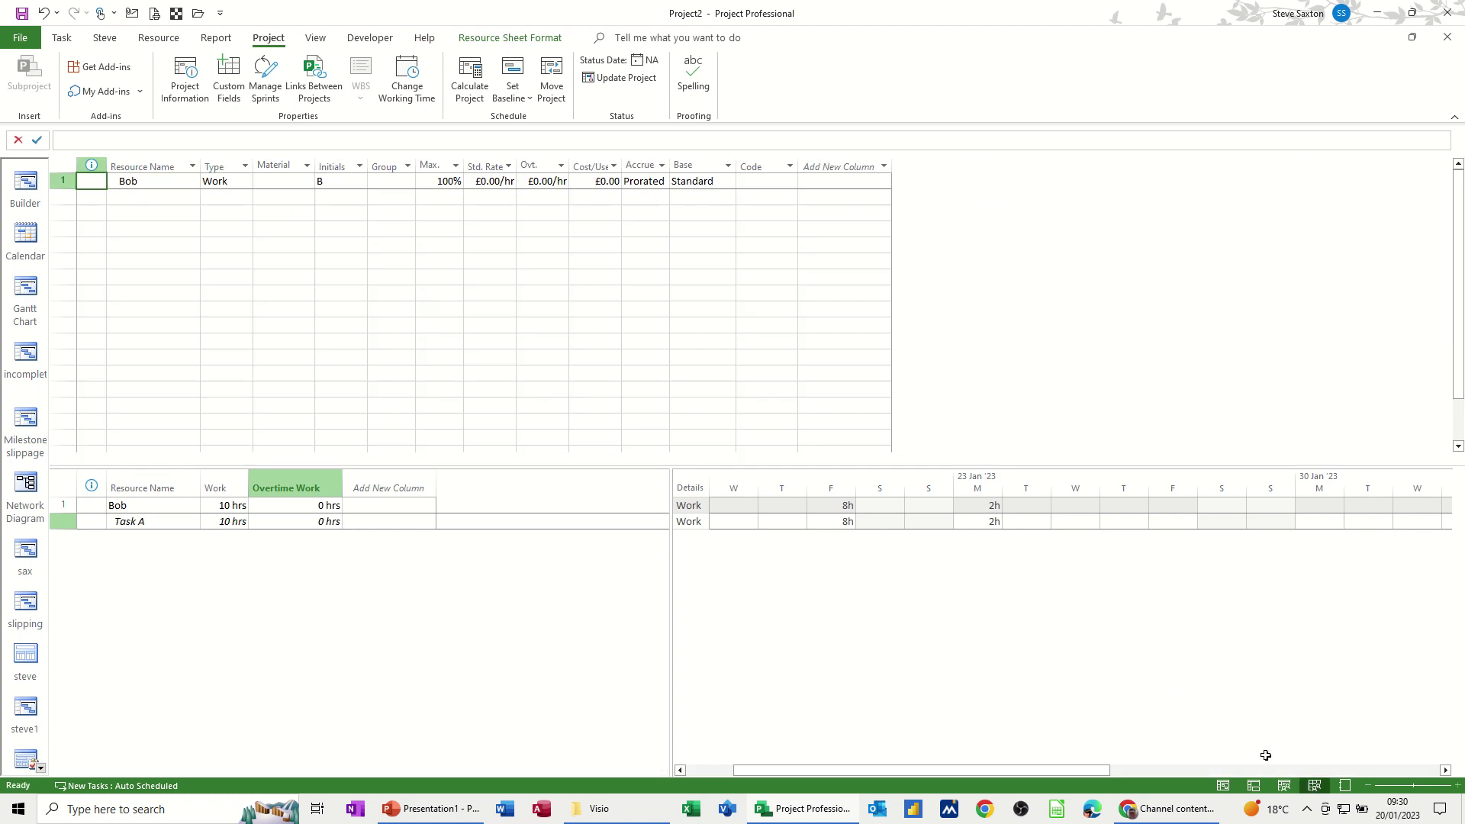
double_click(163, 183)
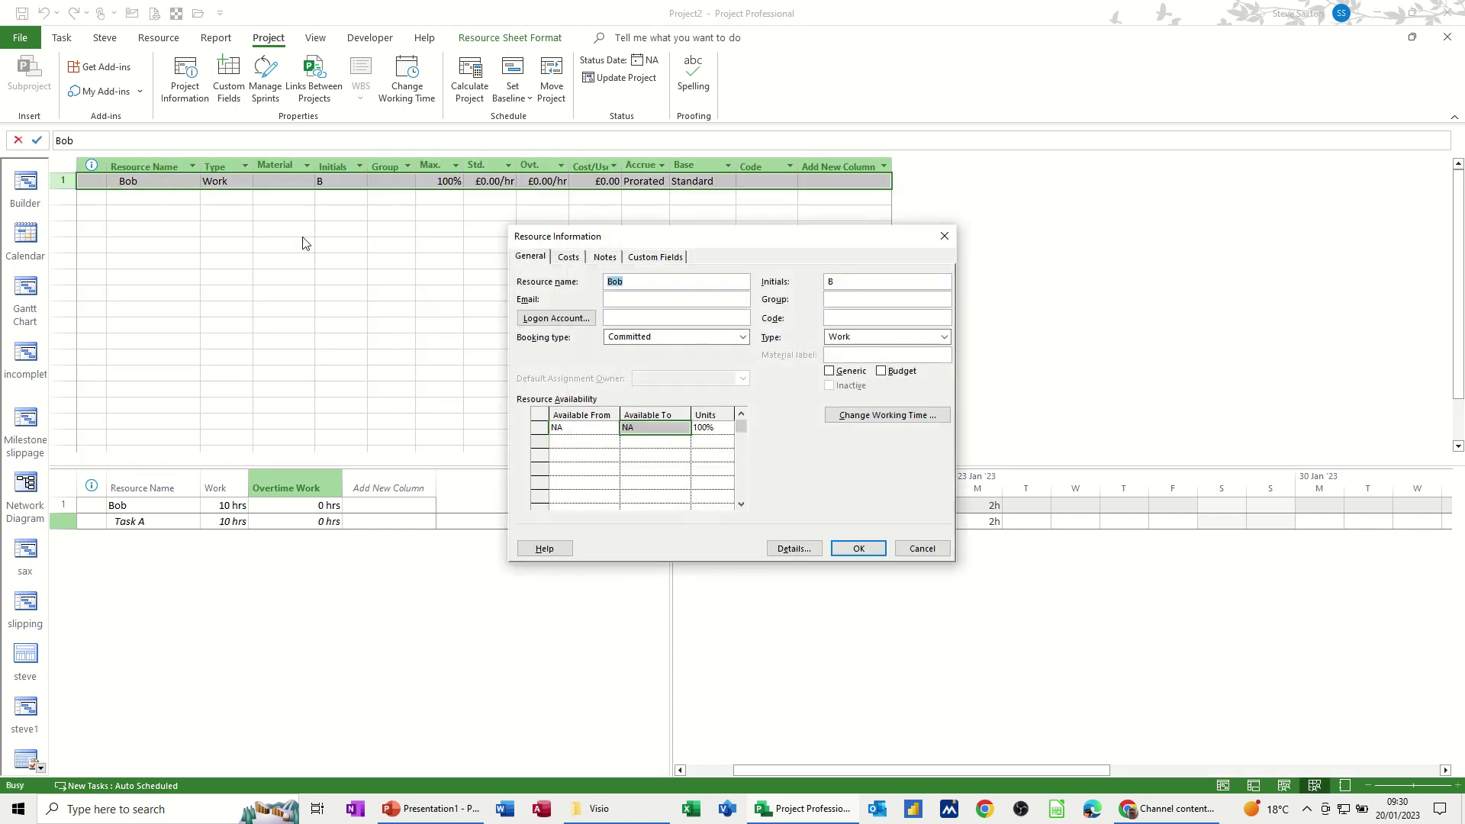
left_click(879, 418)
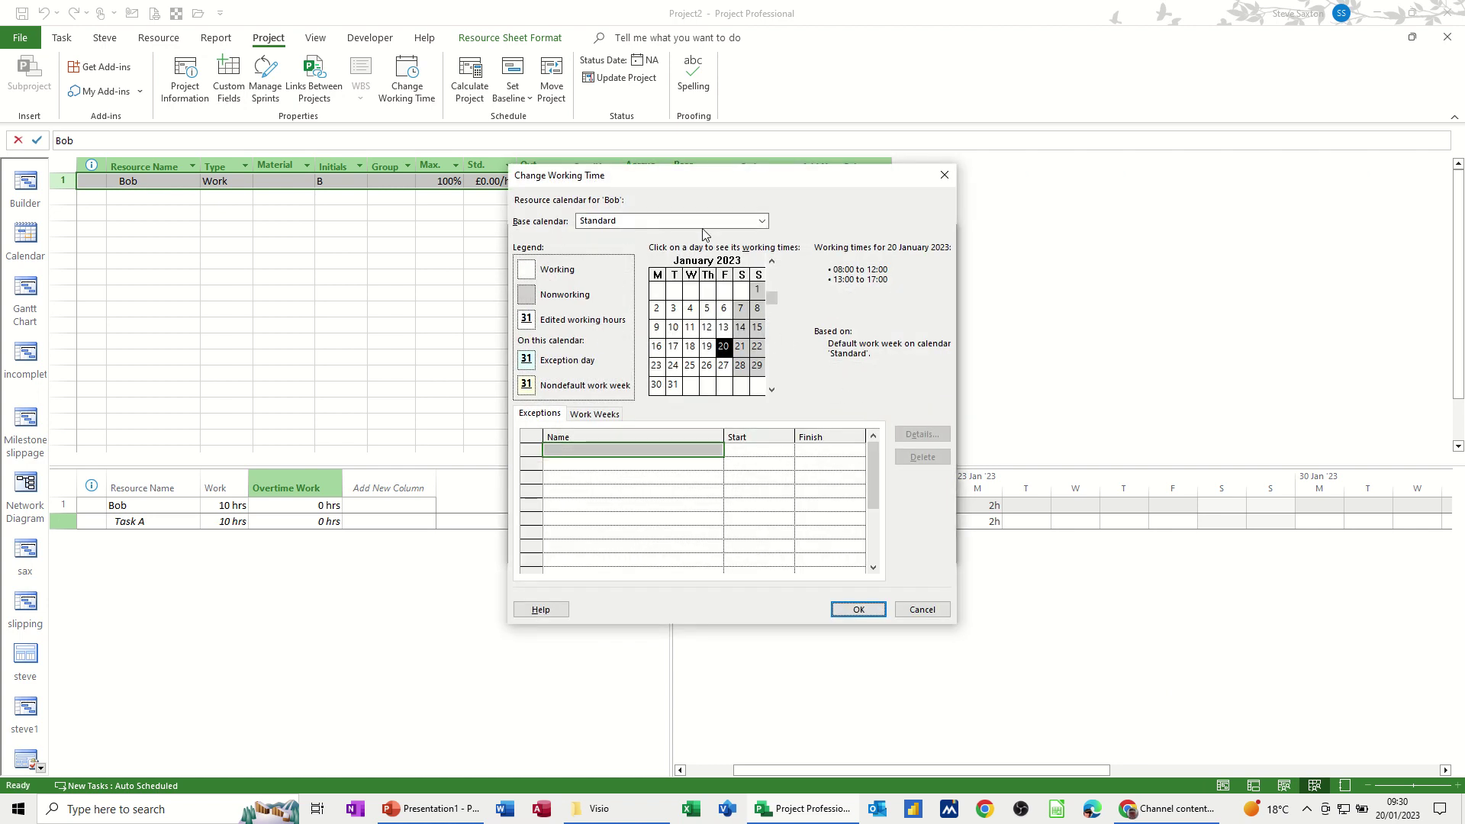
left_click(762, 221)
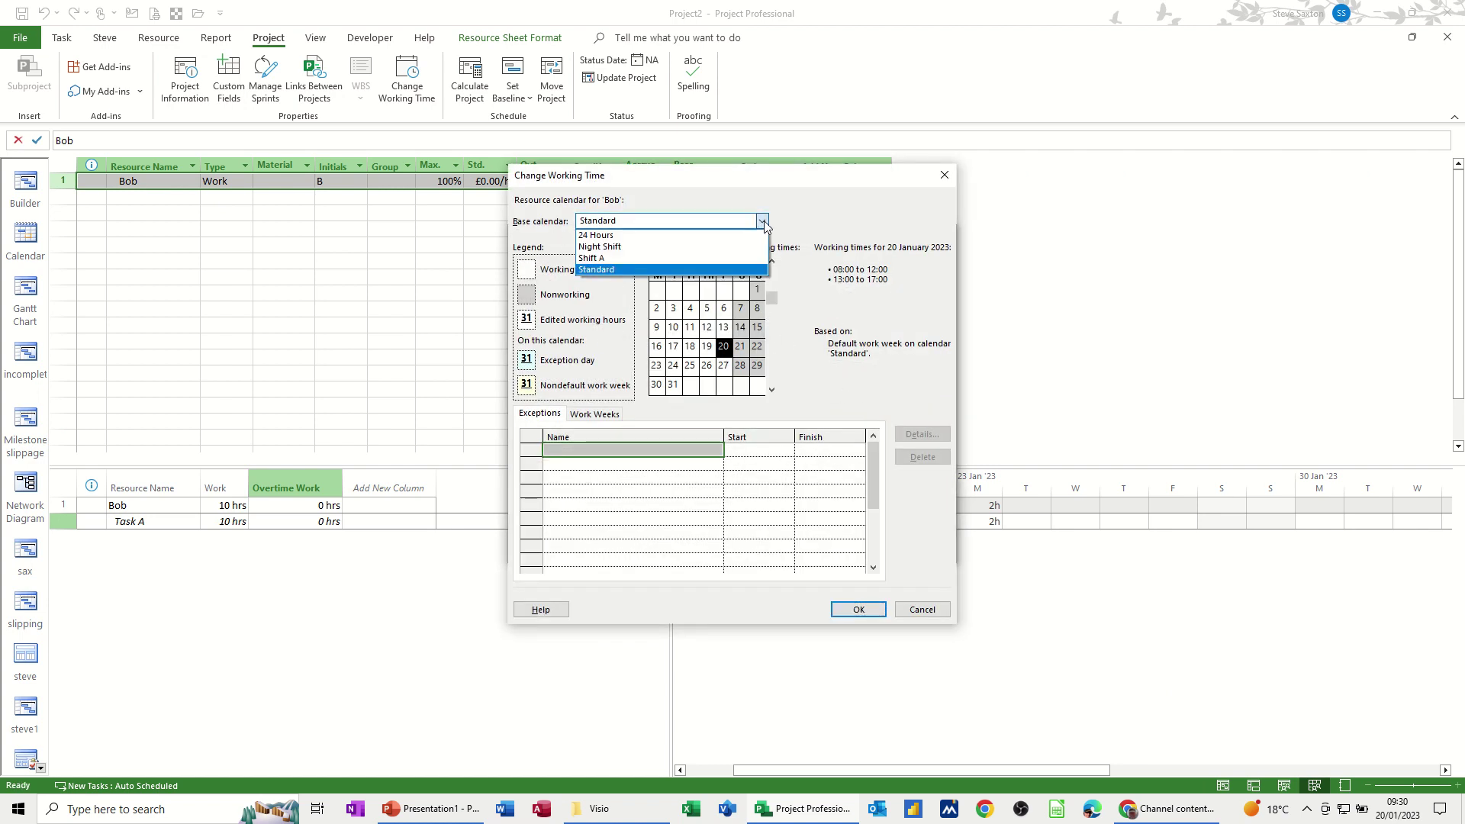
left_click(626, 259)
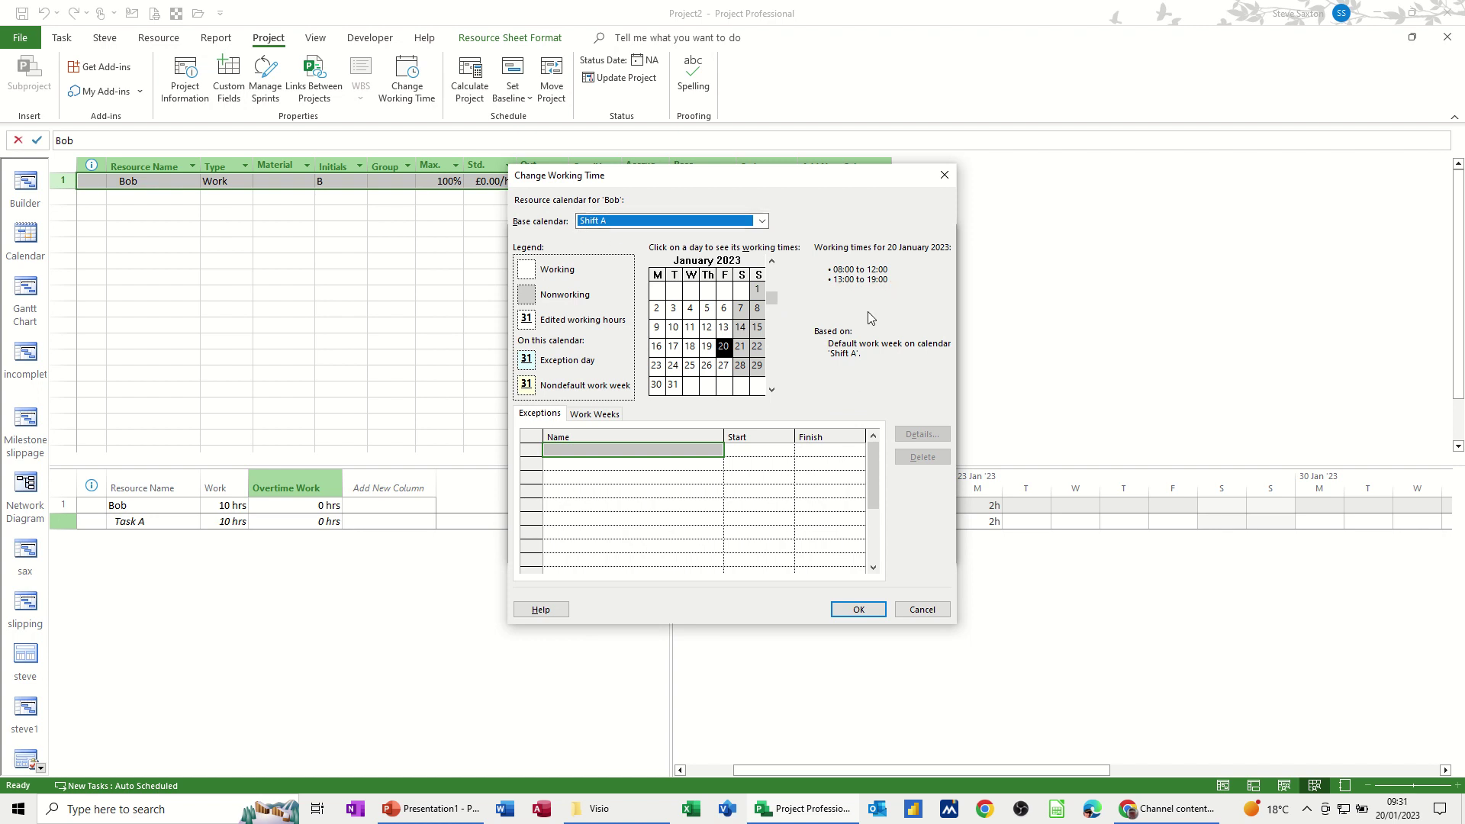
left_click(862, 609)
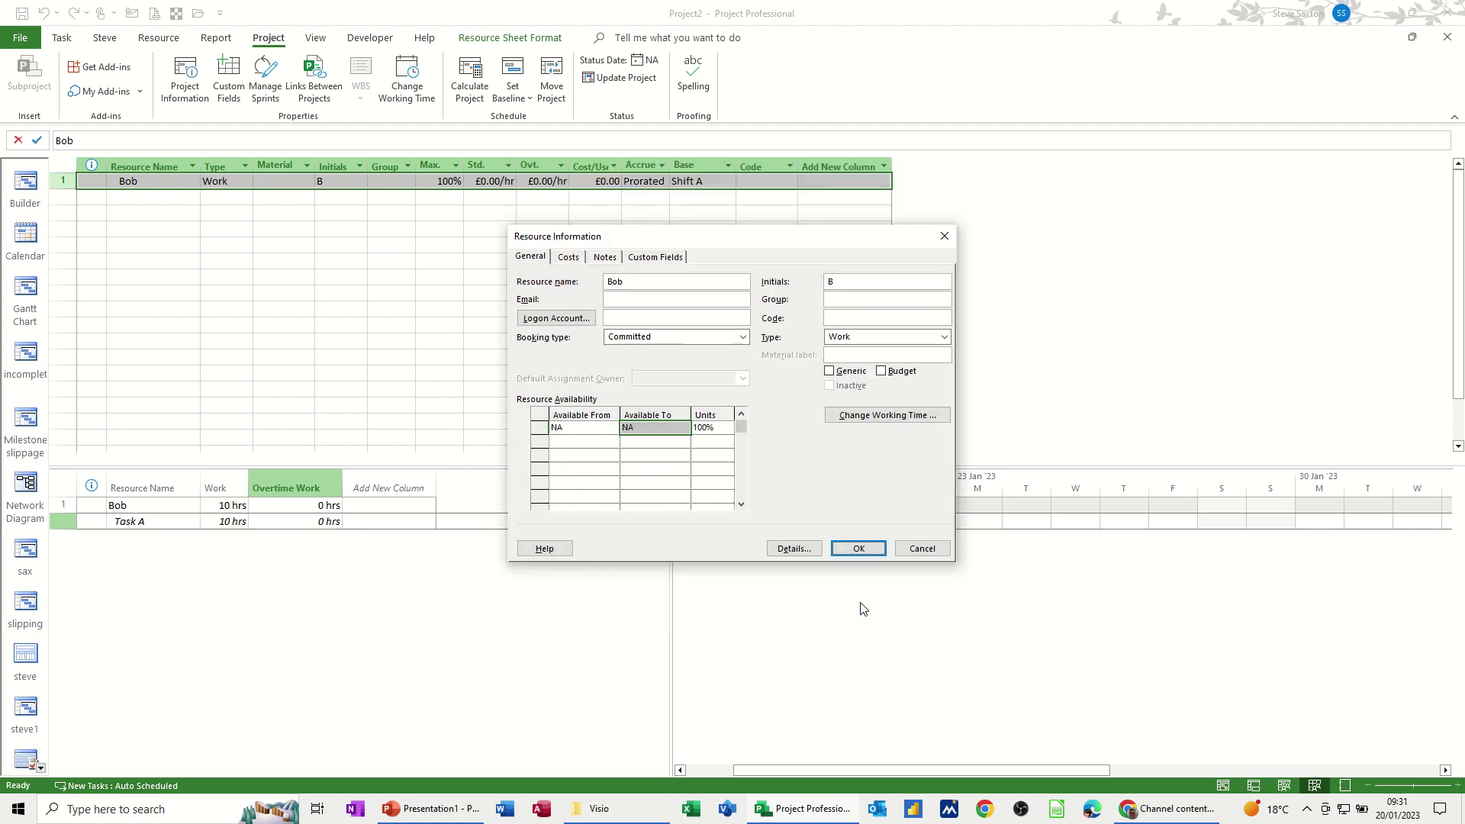
left_click(851, 548)
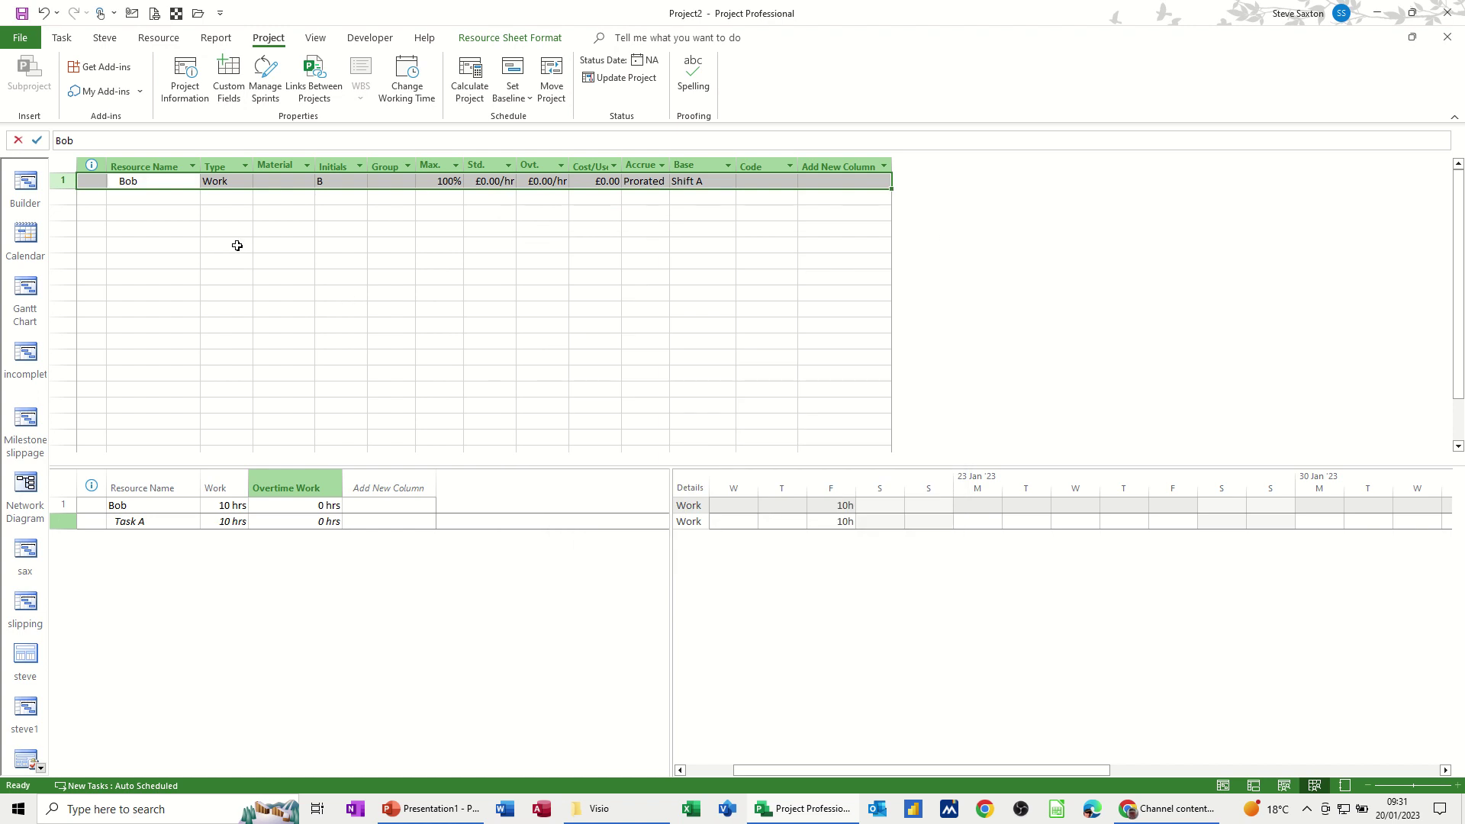
Return to the Gantt chart and check that Task A starts and finishes Fri 20/01/23
left_click(27, 287)
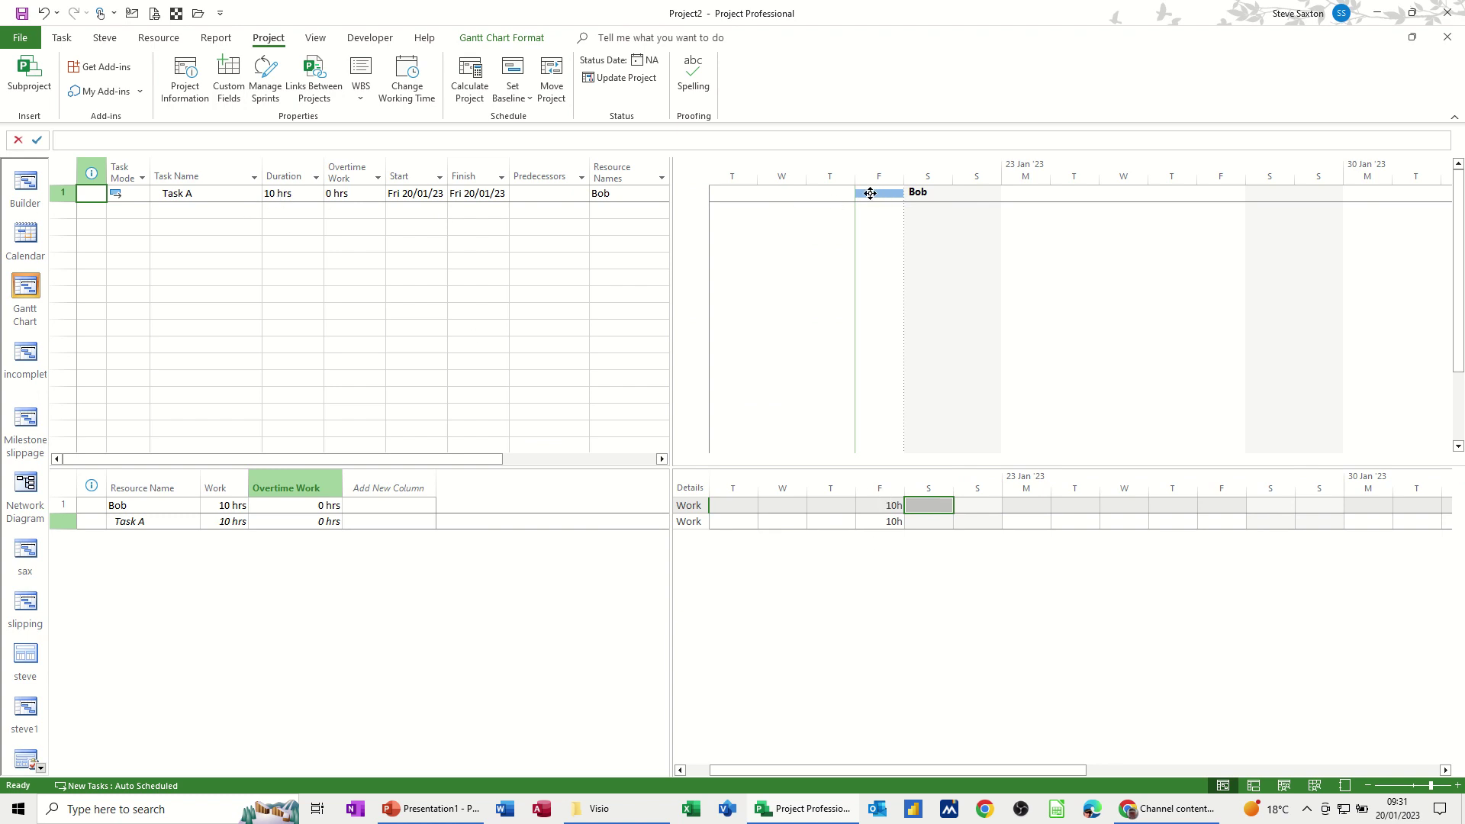
mouse_move(873, 194)
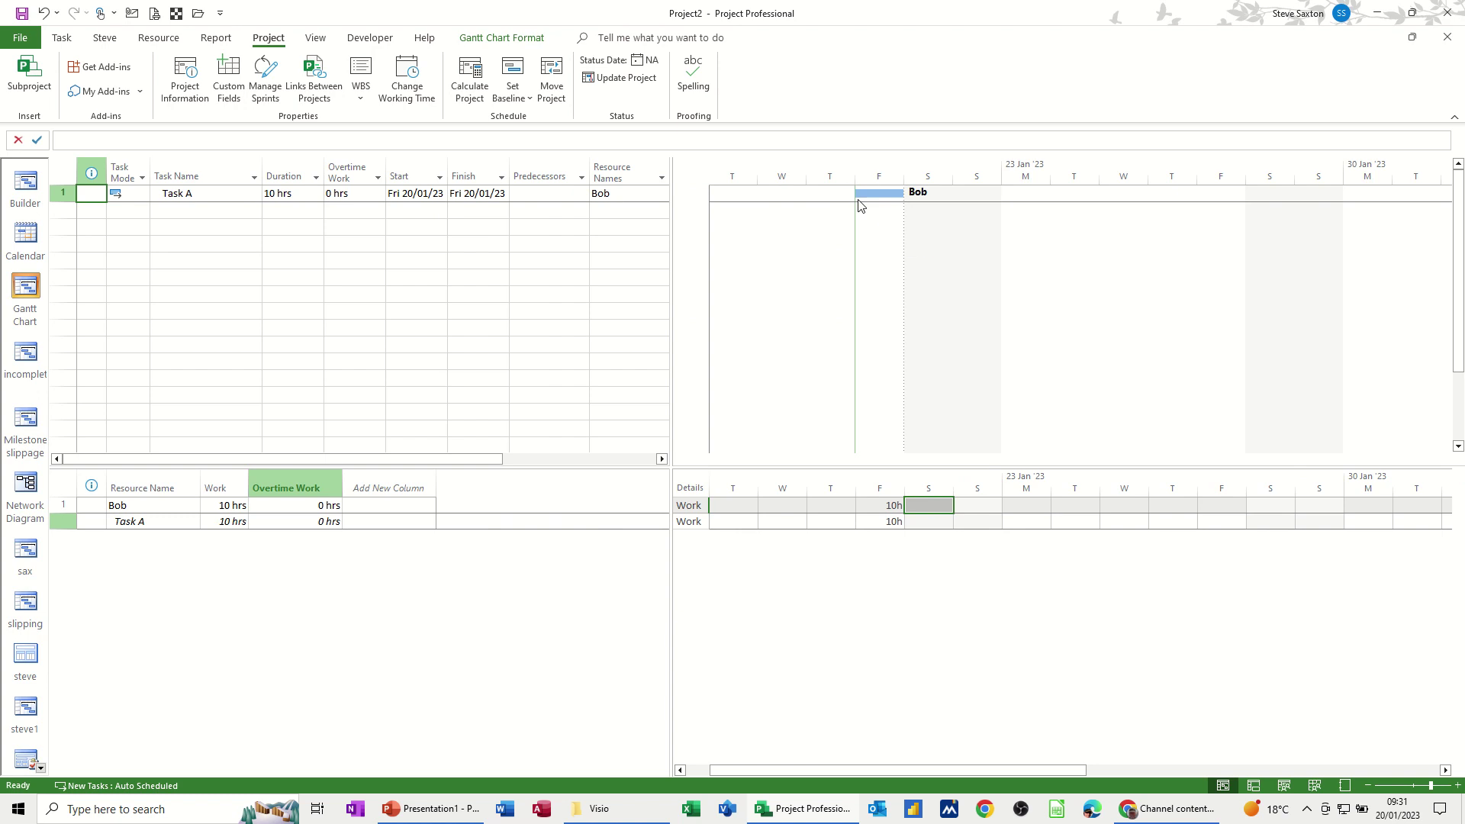